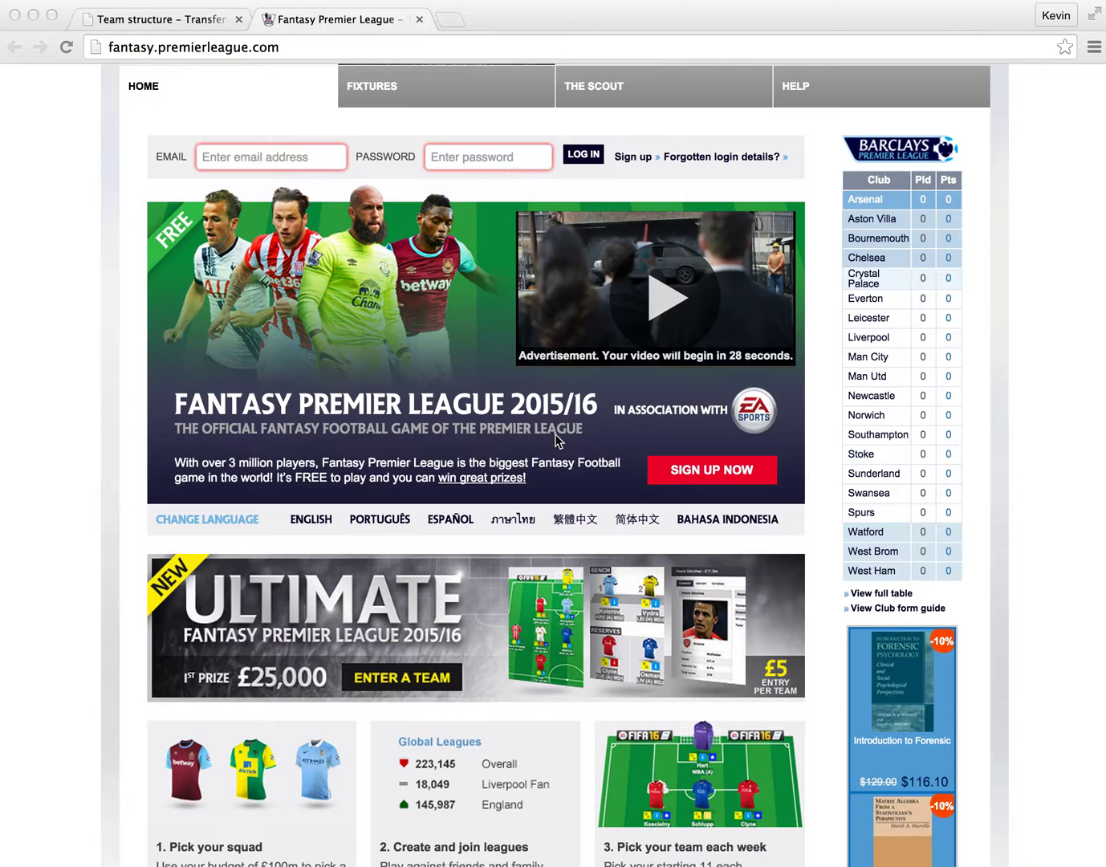
Step: View the forwards' player projections on Fantasy Football Scout and switch to the FFS projections workbook in Excel
left_click(0, 351)
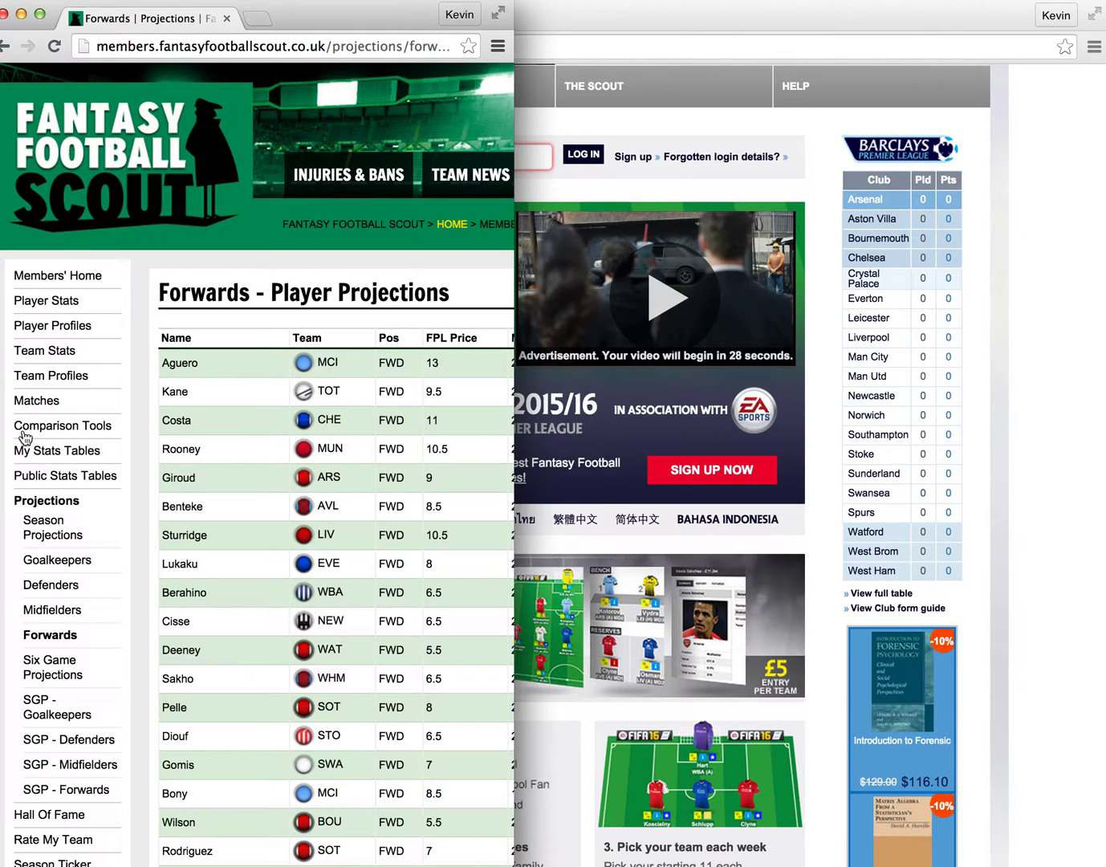
left_click_drag(159, 362, 494, 802)
left_click(491, 808)
key("super+Tab")
left_click(749, 685)
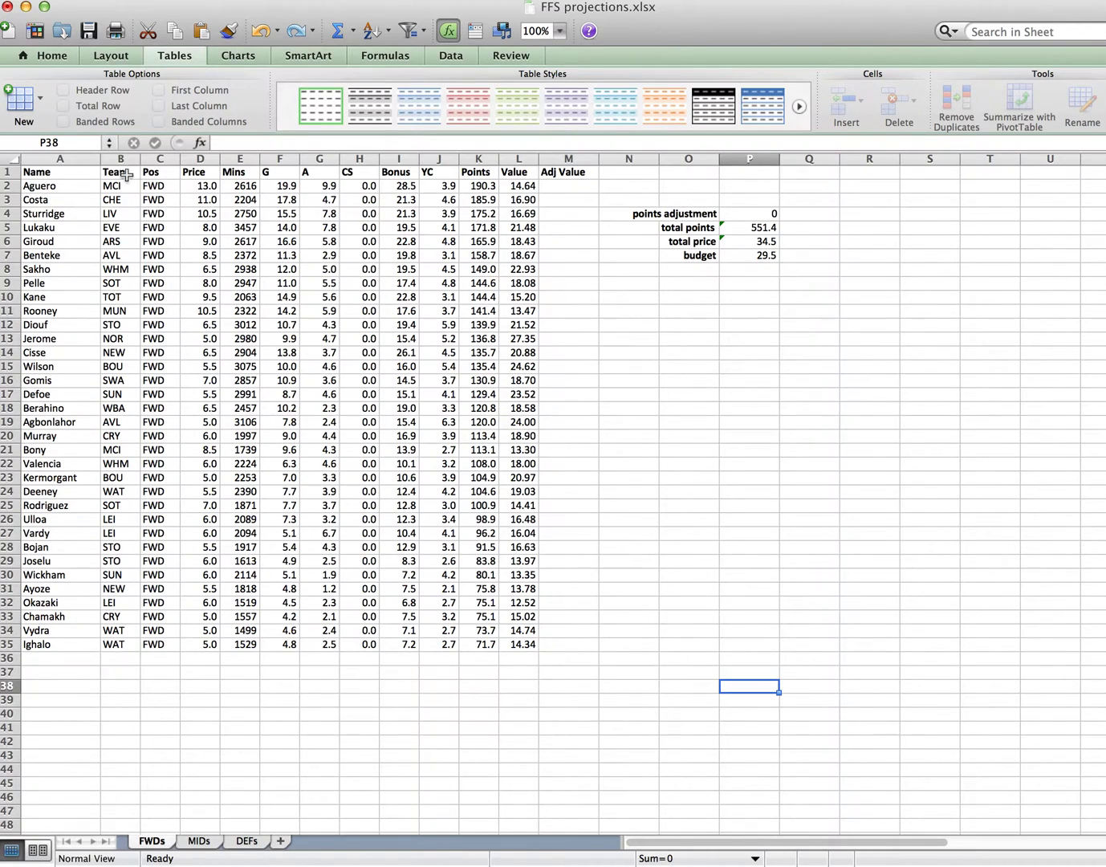
Step: Examine the forwards sheet's columns one by one, from Name and Team through Price, Mins, G, A, CS, Bonus and YC to Points
left_click(74, 158)
left_click(118, 158)
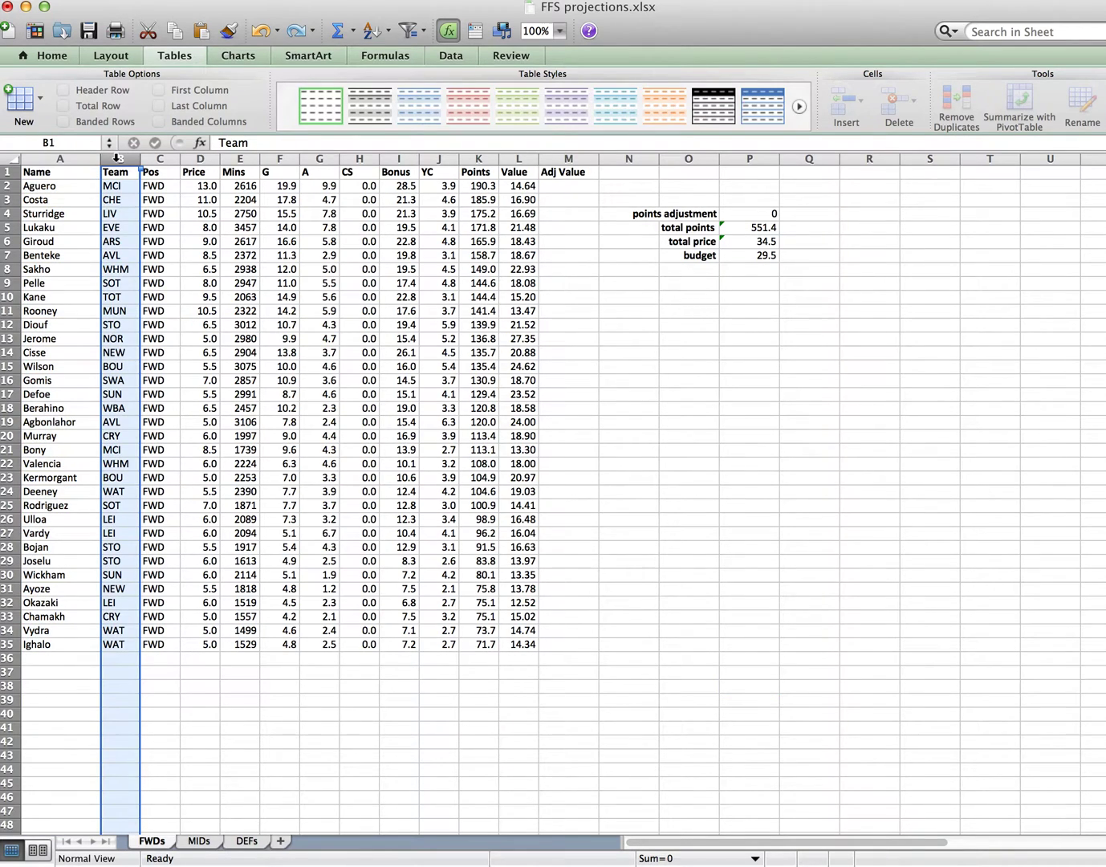
left_click(158, 158)
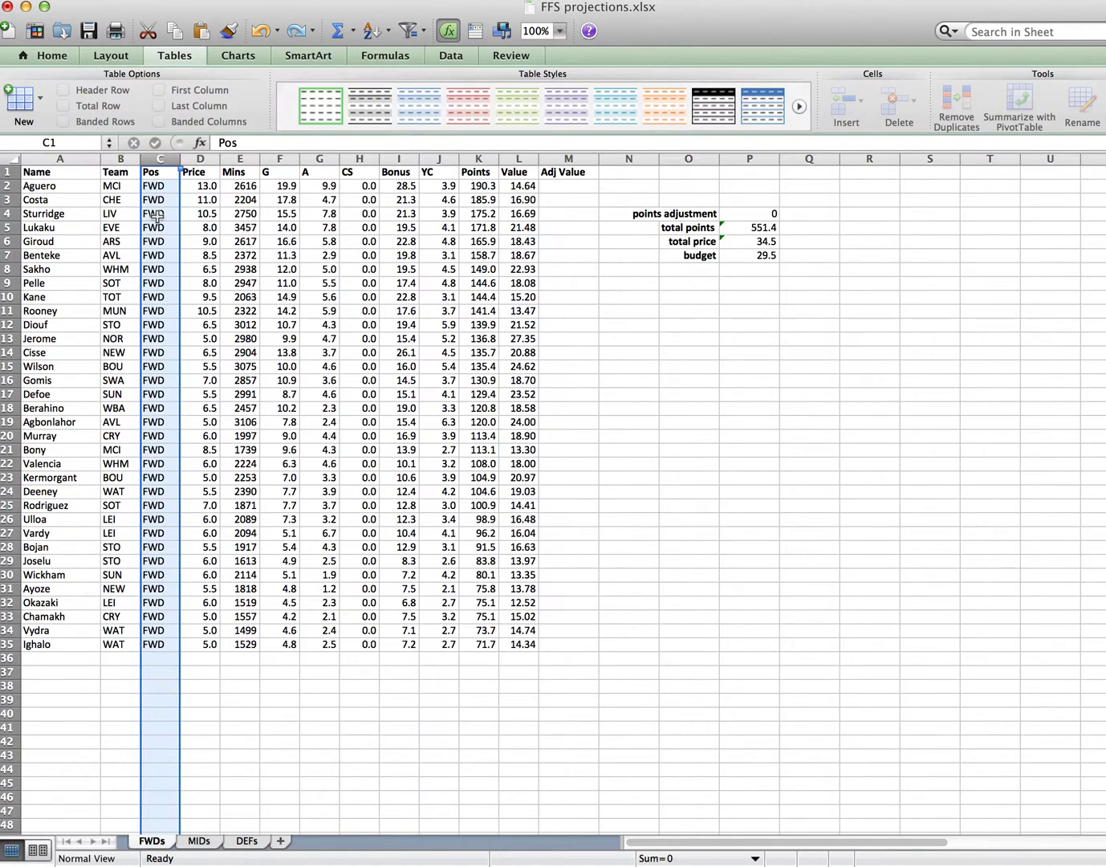
left_click(200, 159)
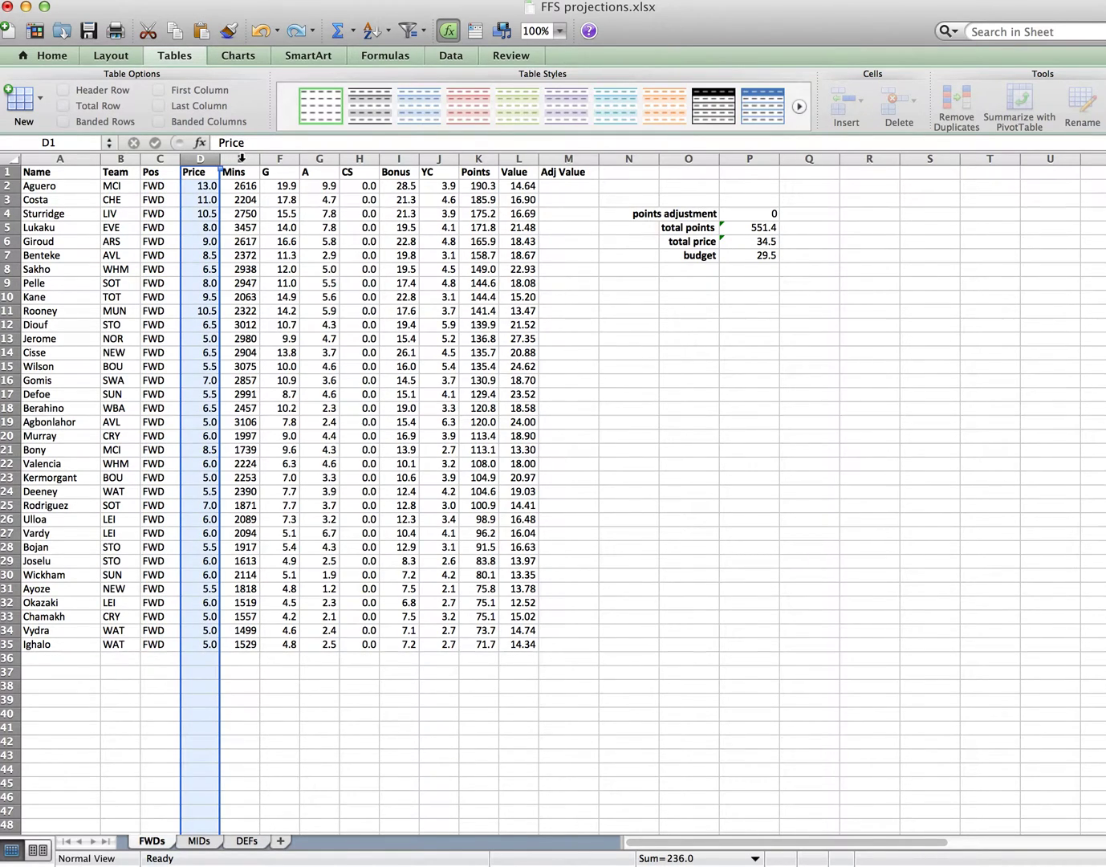
left_click(240, 158)
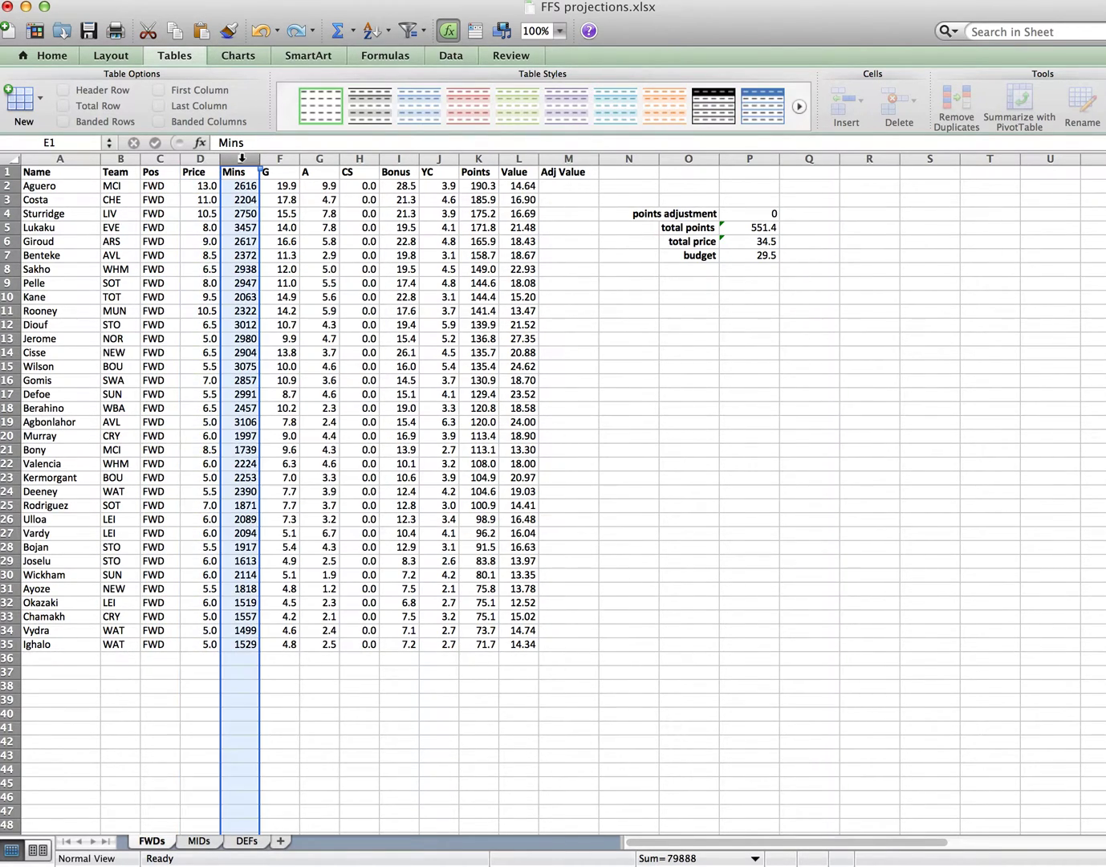
left_click(282, 158)
left_click(326, 161)
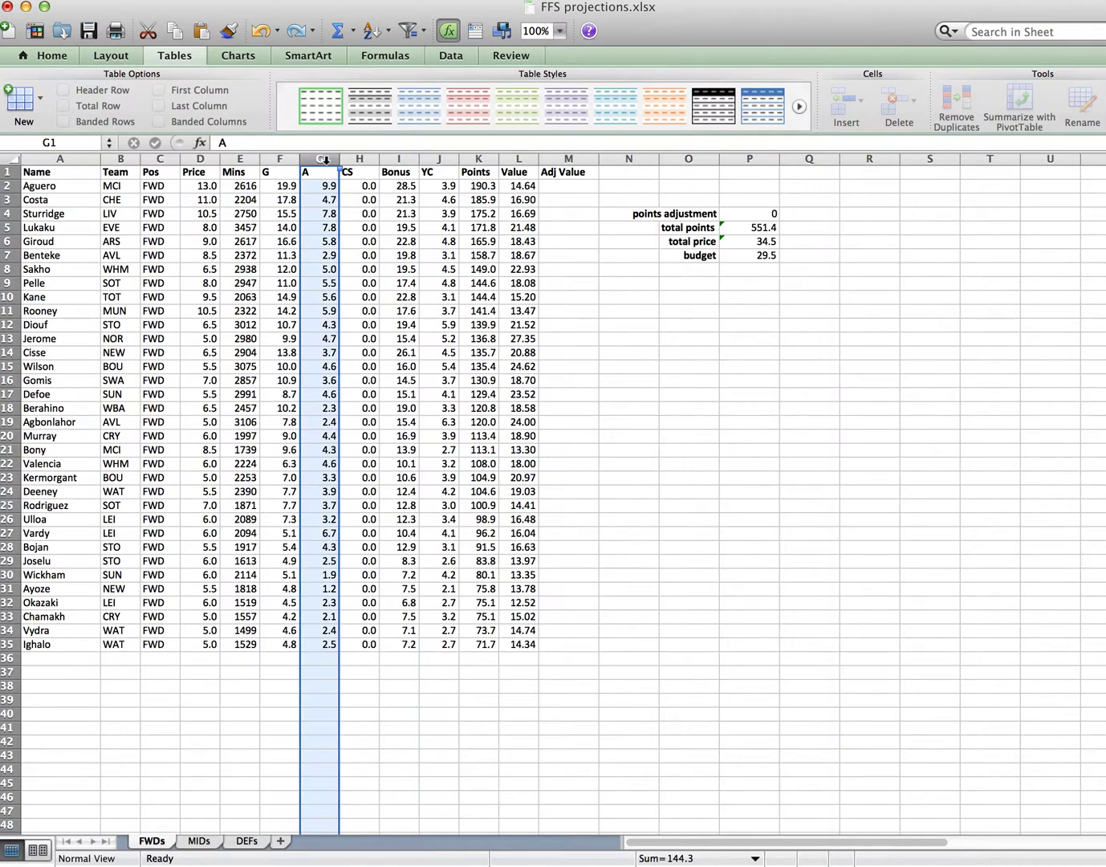
left_click(356, 158)
left_click(396, 158)
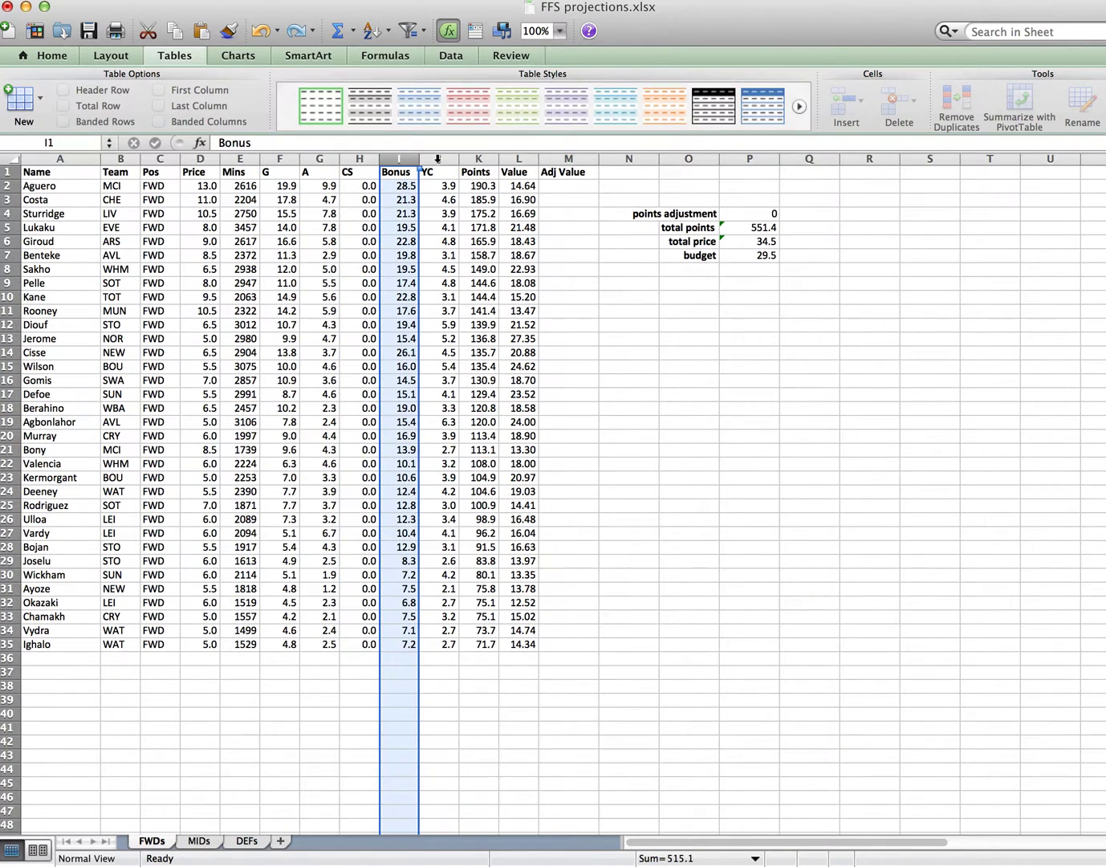
left_click(437, 158)
left_click(491, 158)
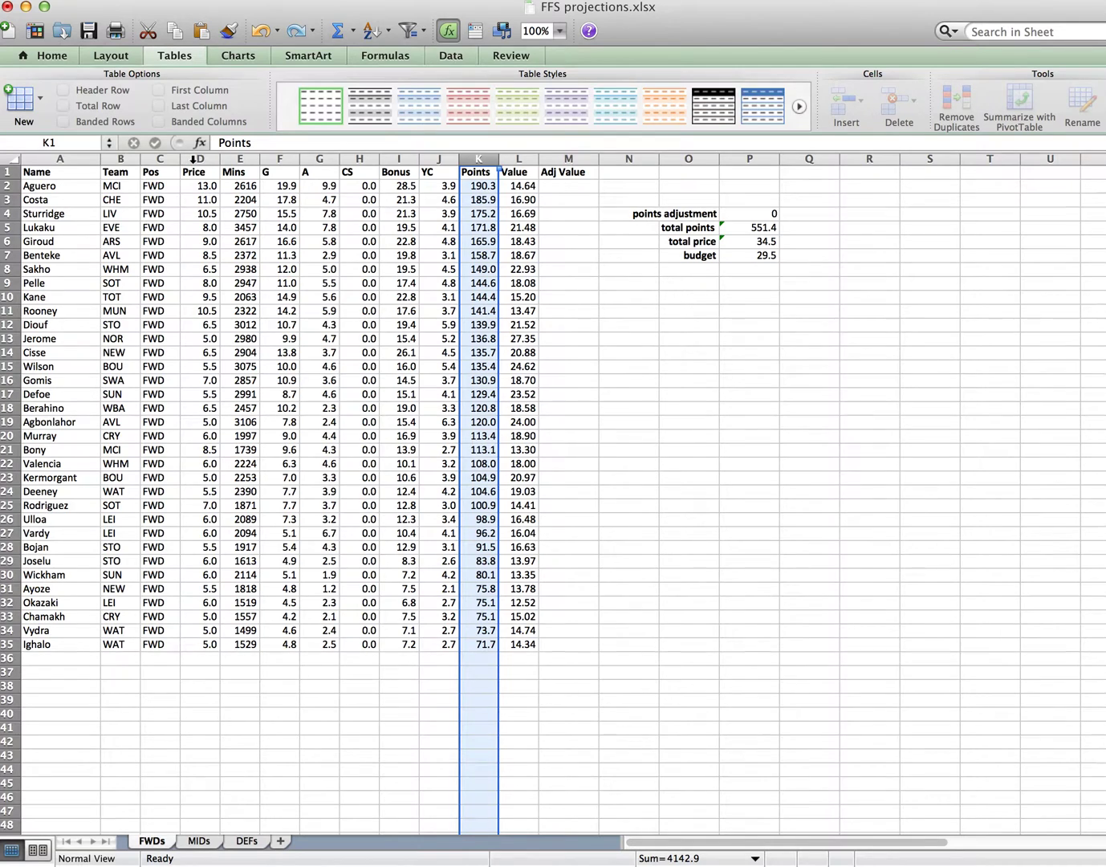
left_click(646, 407)
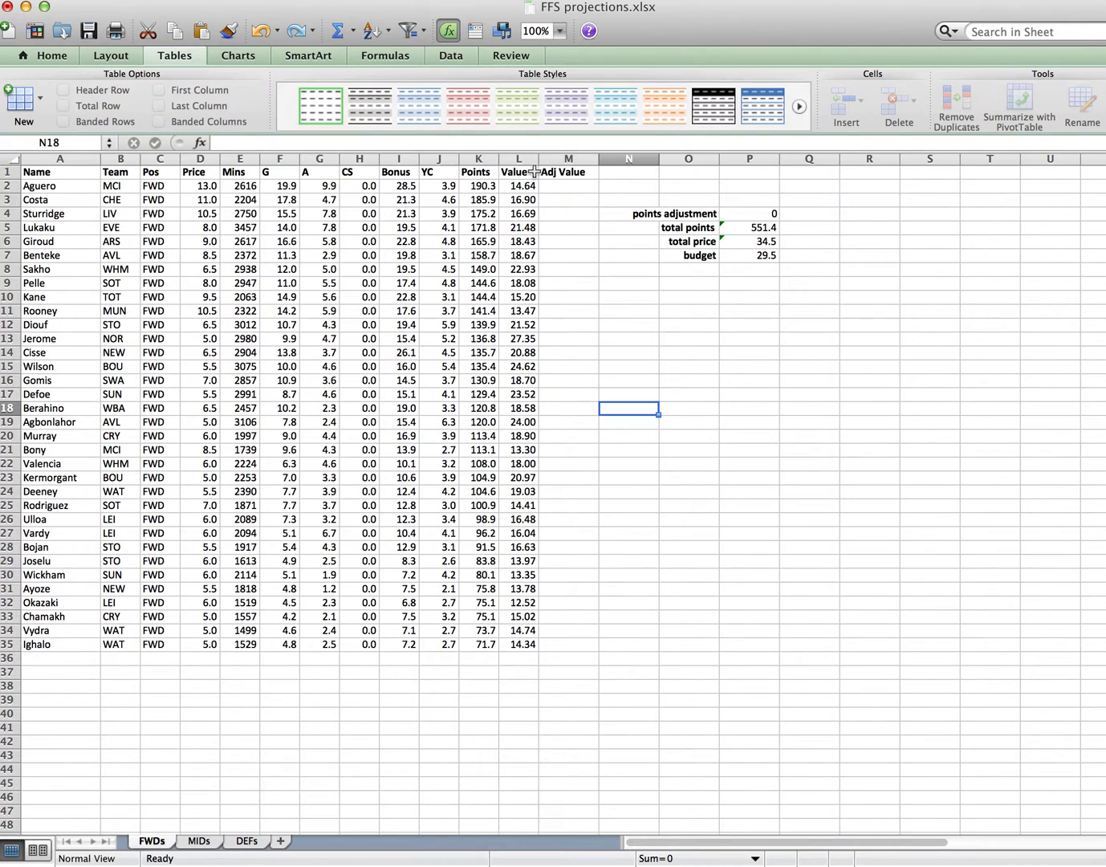
Step: Switch to Chrome and review the example squad and budget split per position on the Transfer Hub team structure page
key("super+Tab")
left_click(575, 27)
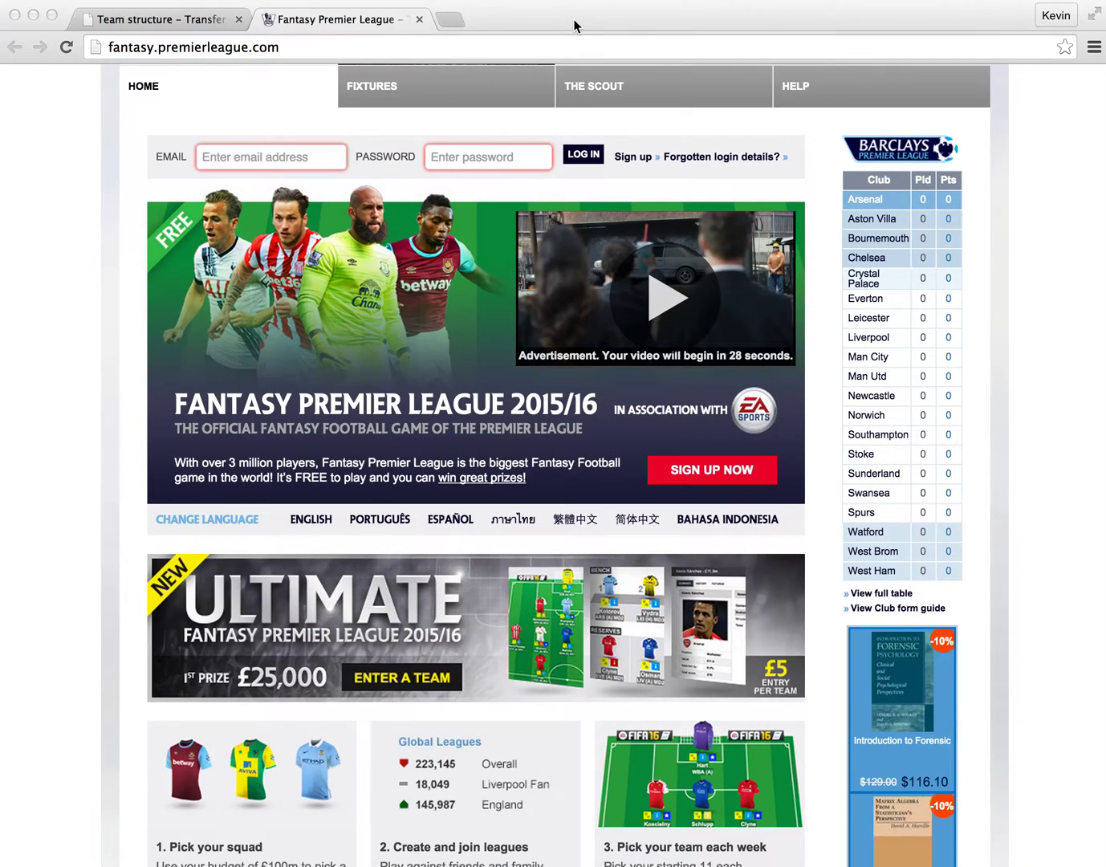
left_click(168, 25)
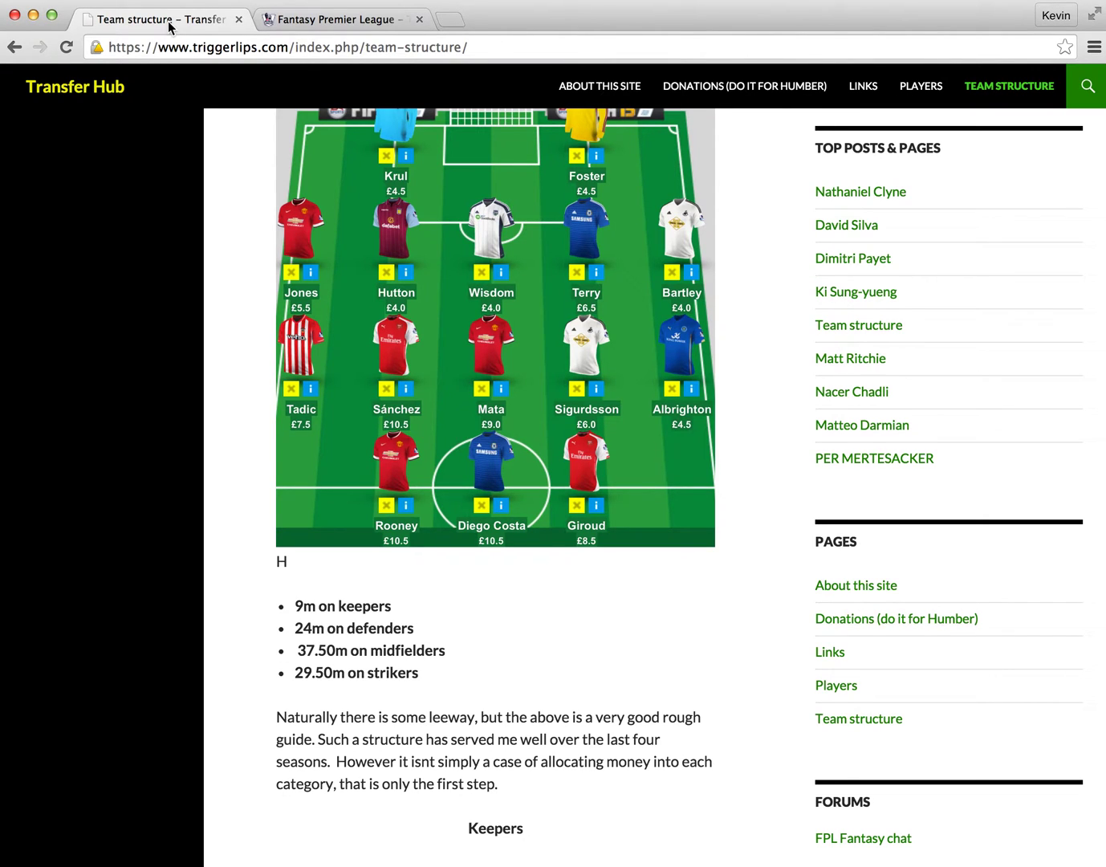
scroll(263, 434, "up", 3)
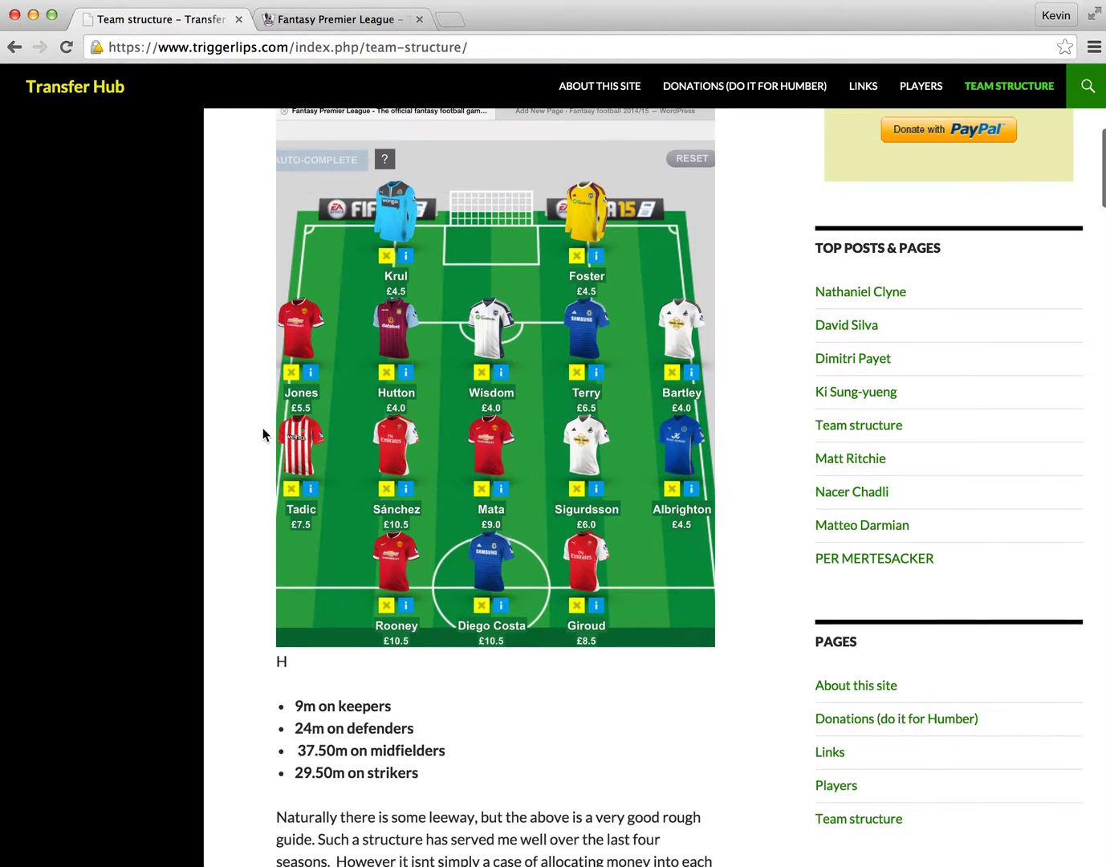
scroll(266, 434, "down", 2)
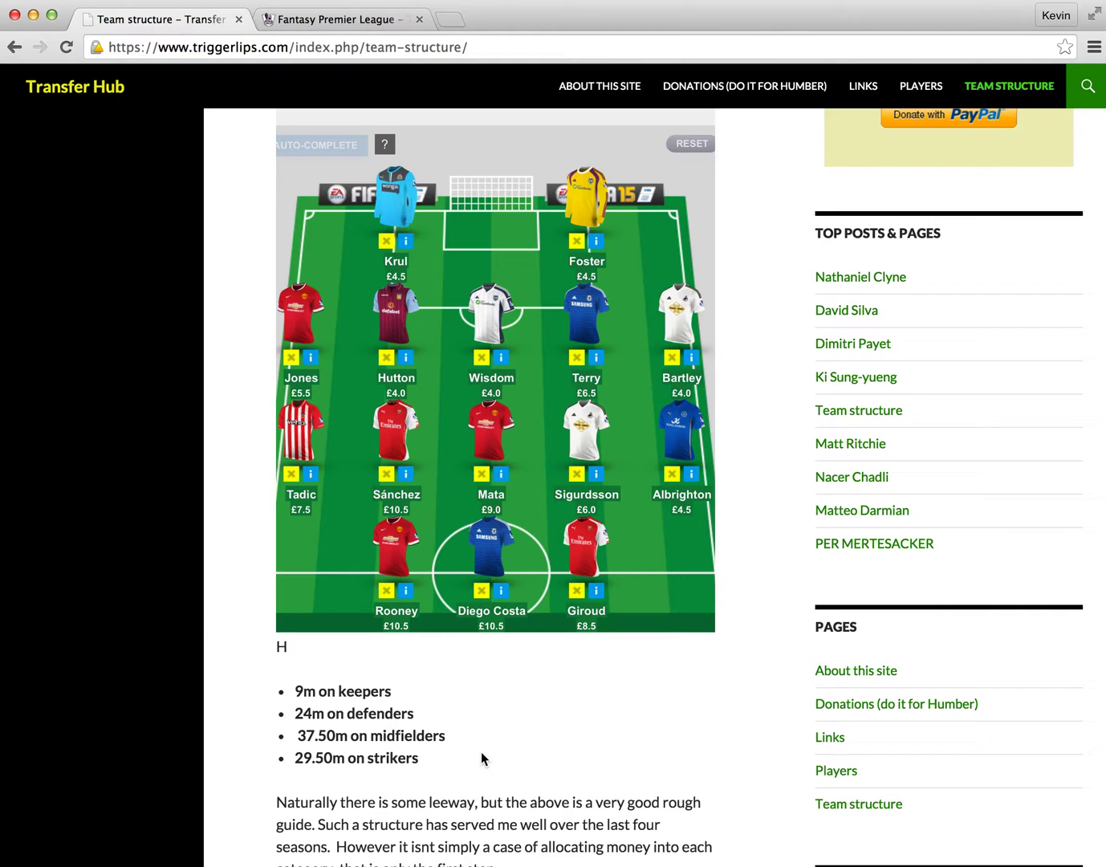
Step: Return to the Excel workbook and inspect the budget, total price and total points cells beside the player table
key("super+Tab")
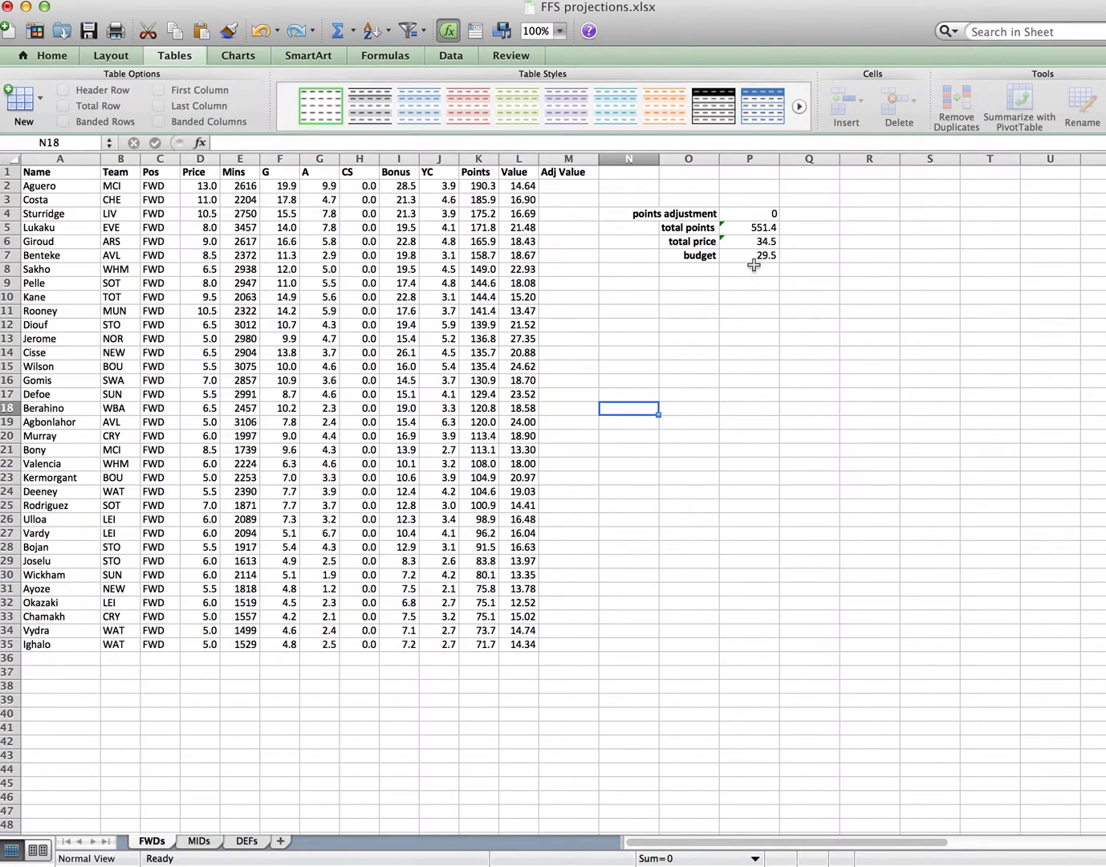
left_click(752, 267)
key("Up")
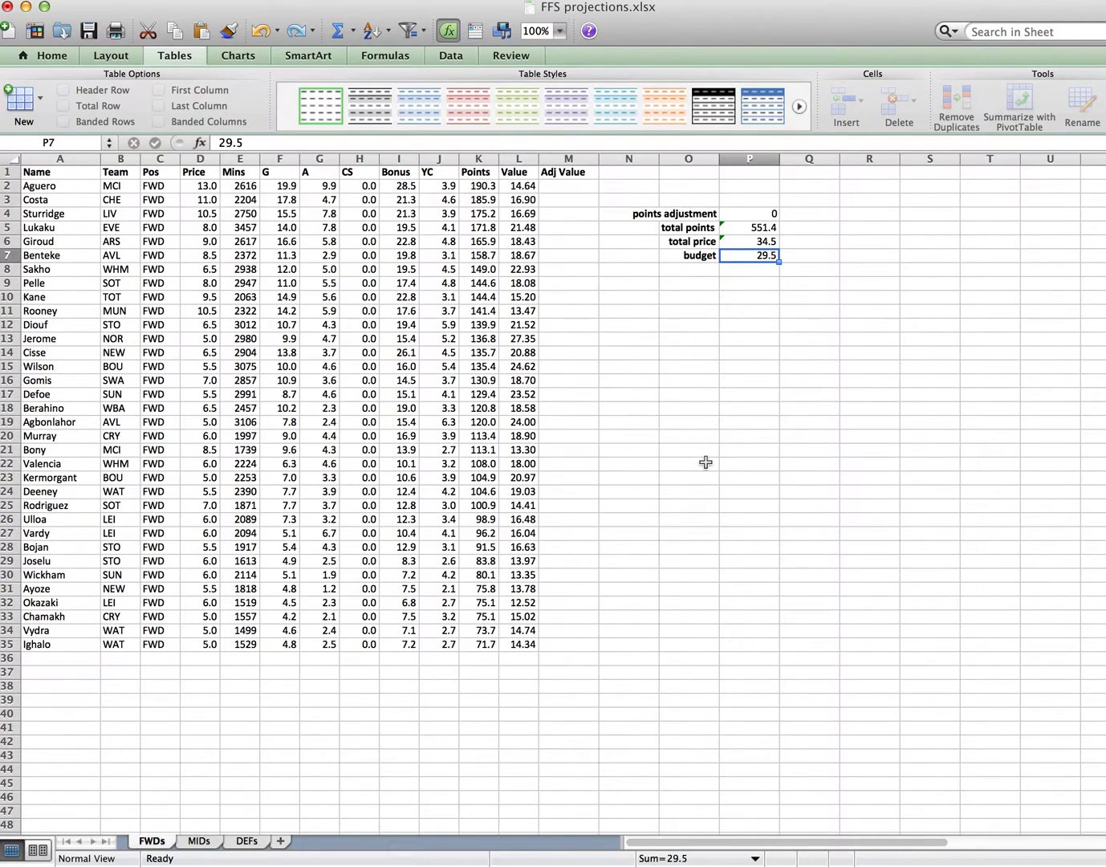
key("Up")
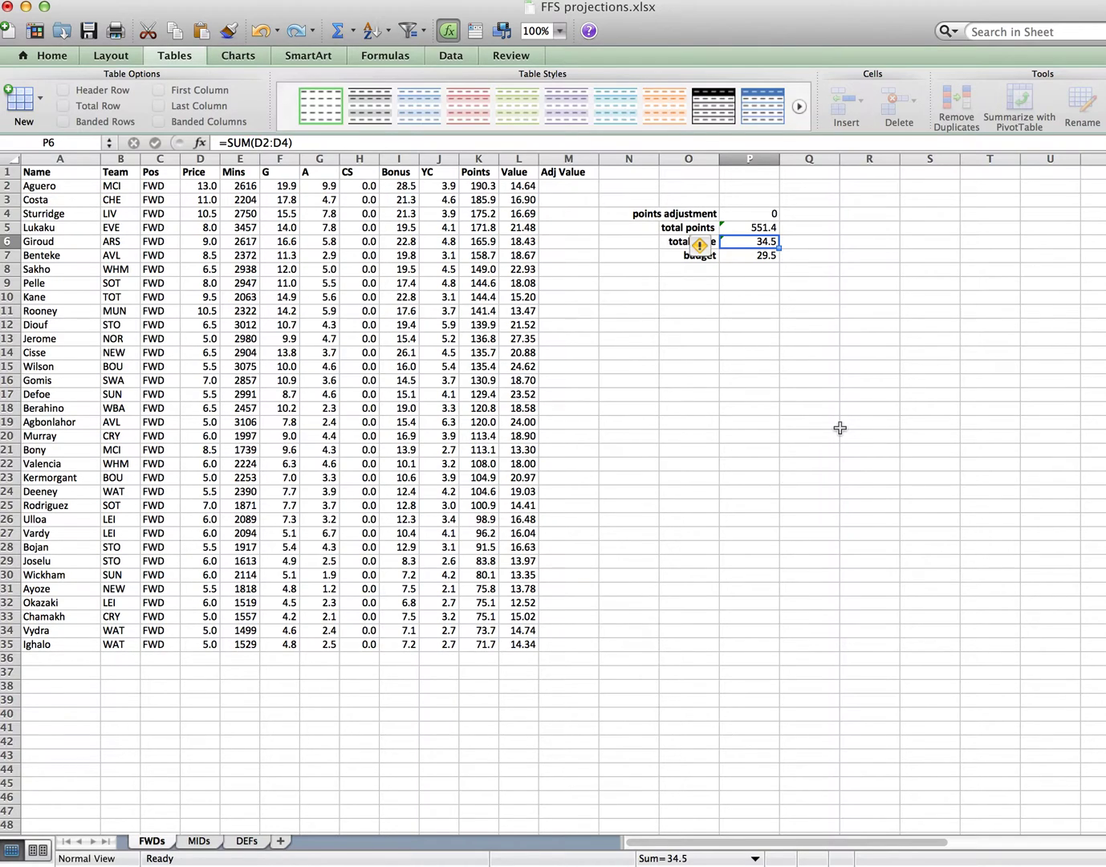
key("Up")
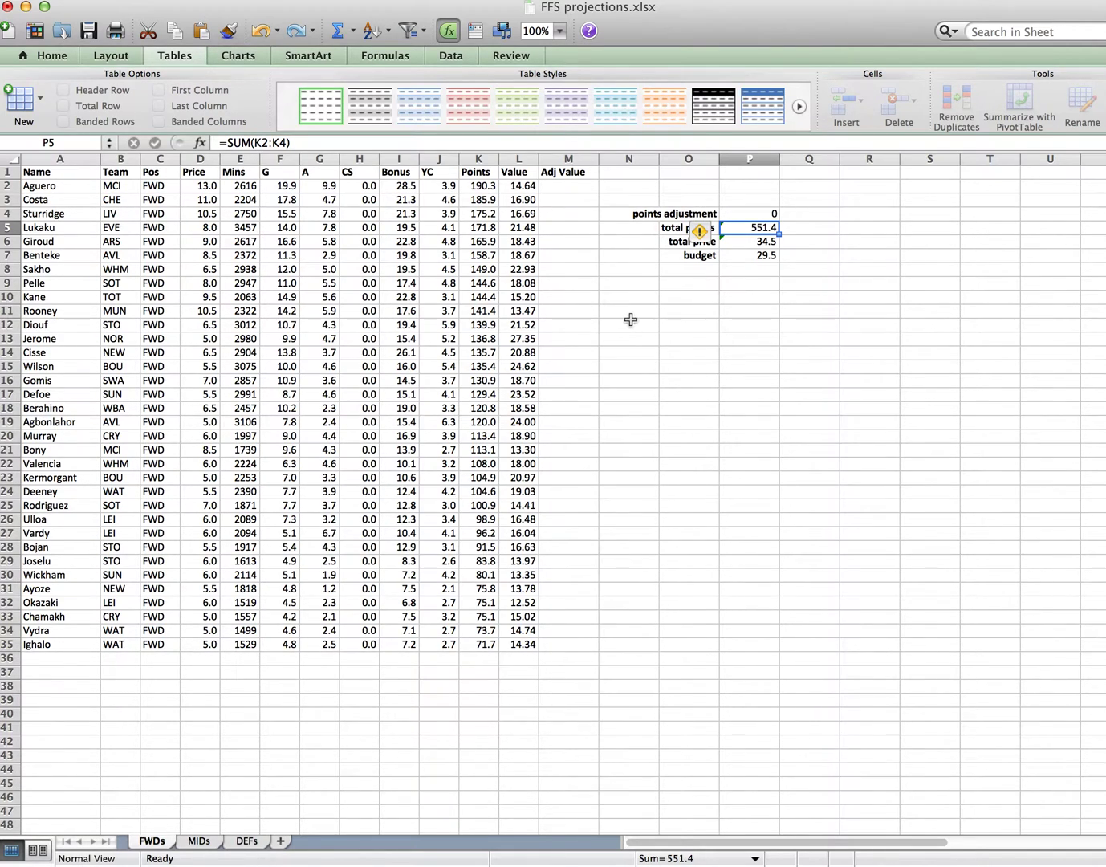
left_click(716, 310)
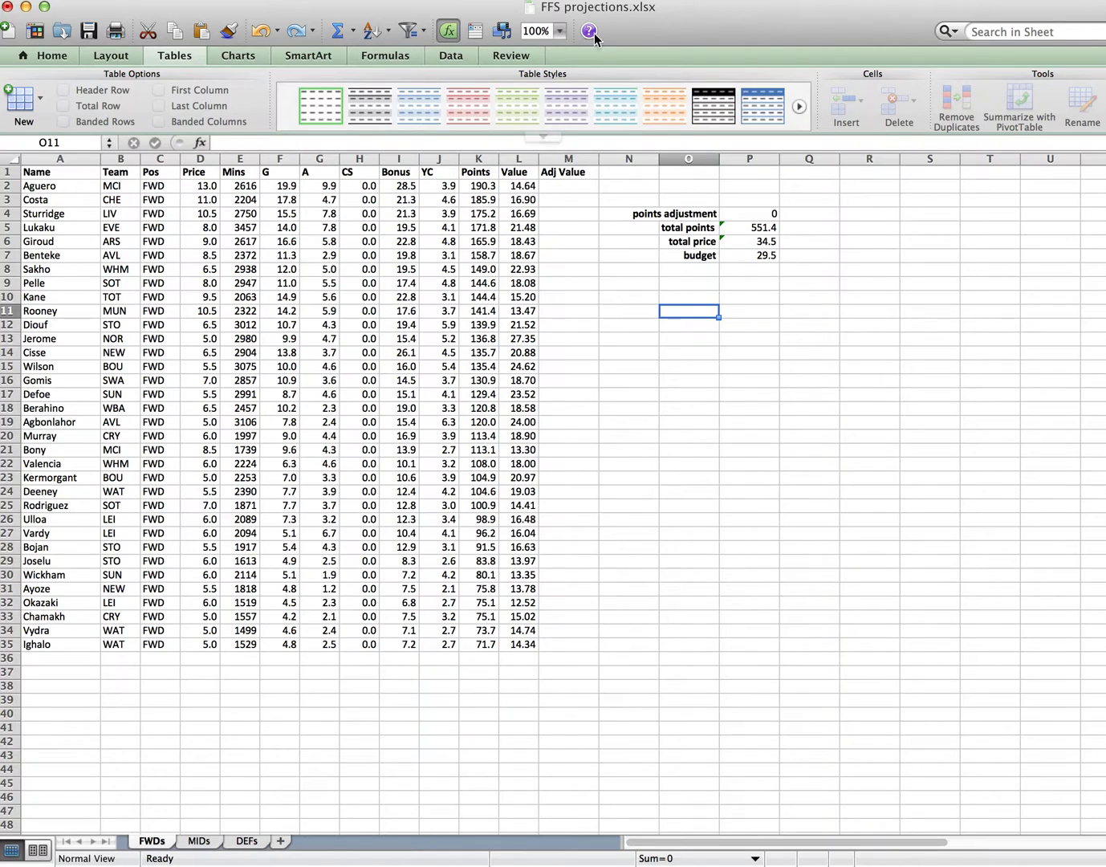
Step: Sort the forwards table in columns A to M by Value, largest to smallest
left_click_drag(569, 158, 21, 164)
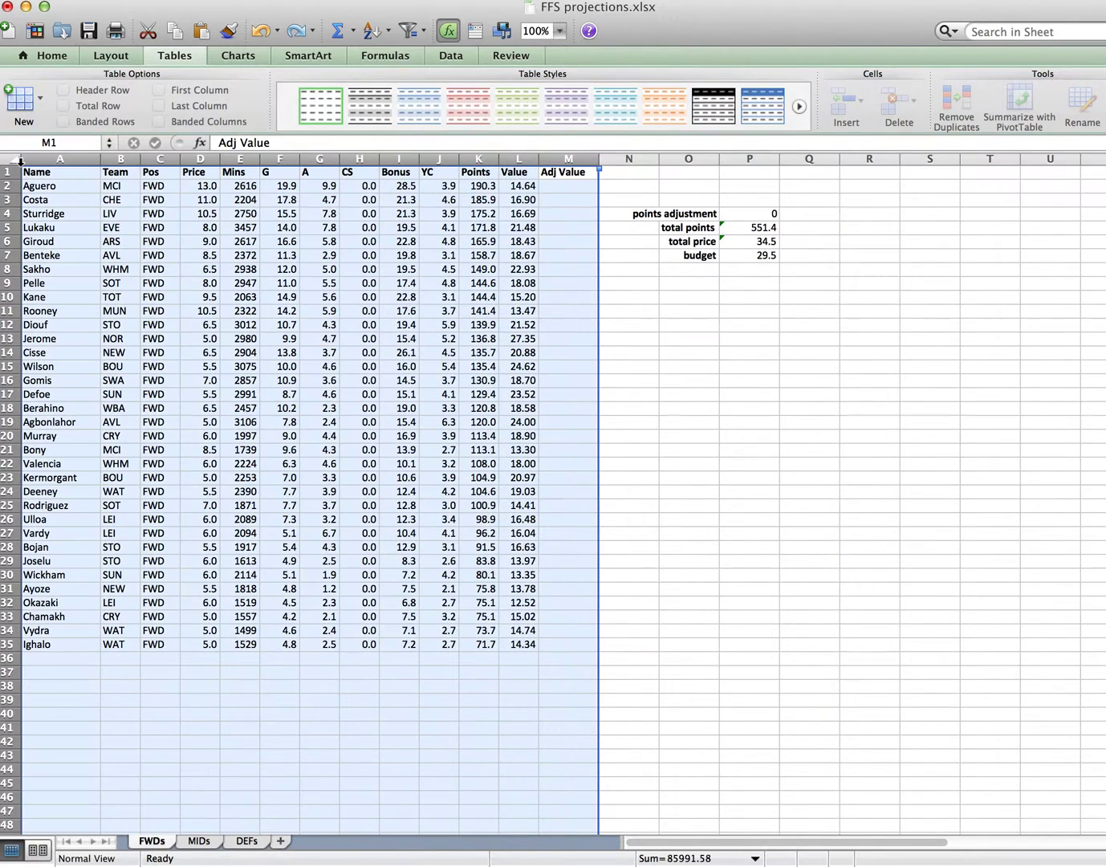
left_click(209, 0)
left_click(215, 9)
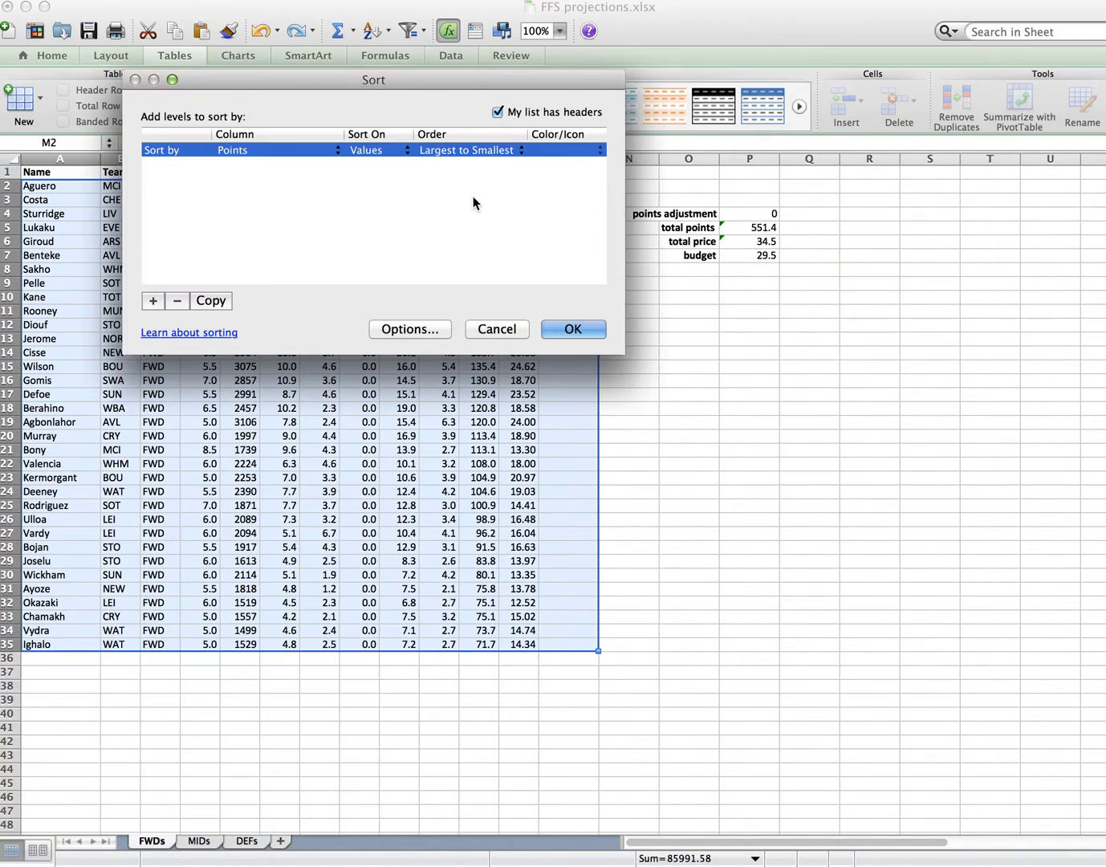
left_click(267, 149)
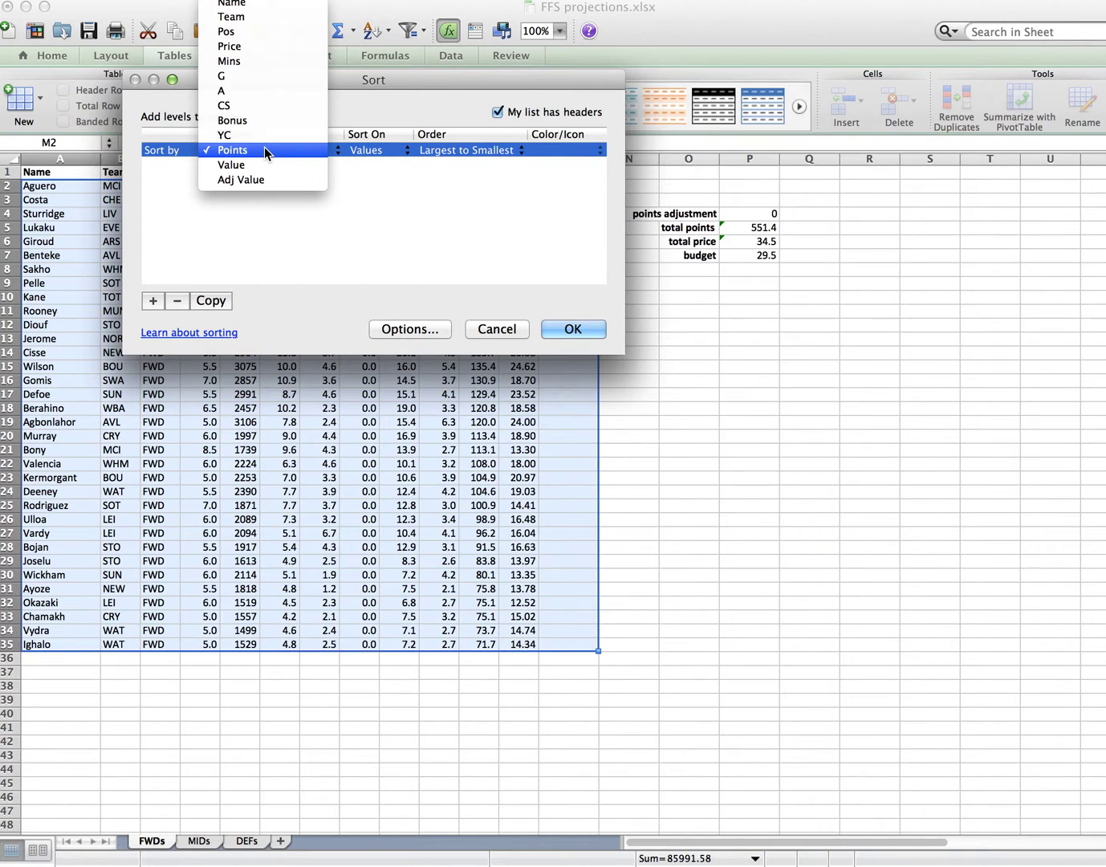
left_click(260, 164)
left_click(475, 150)
left_click(477, 163)
left_click(573, 327)
left_click(696, 322)
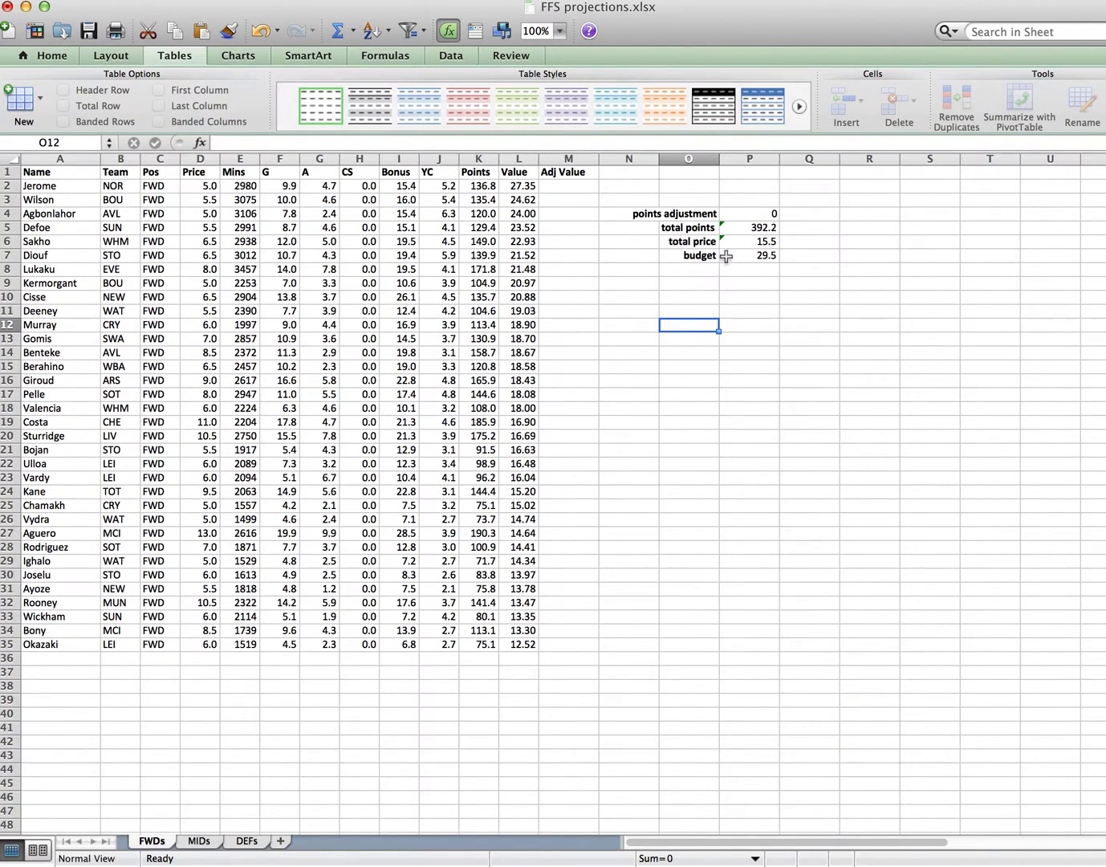
Step: Check the top three forwards' total price against the budget
left_click(759, 242)
key("Down")
key("Down")
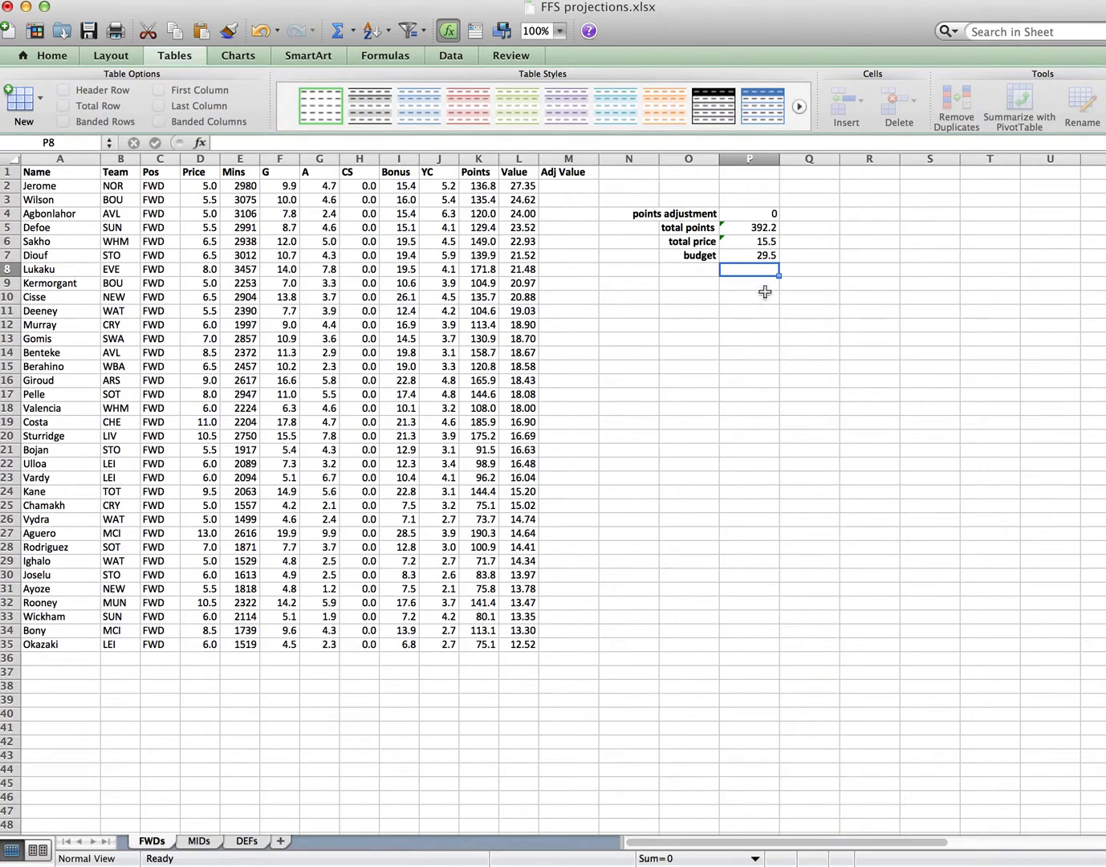
left_click(771, 245)
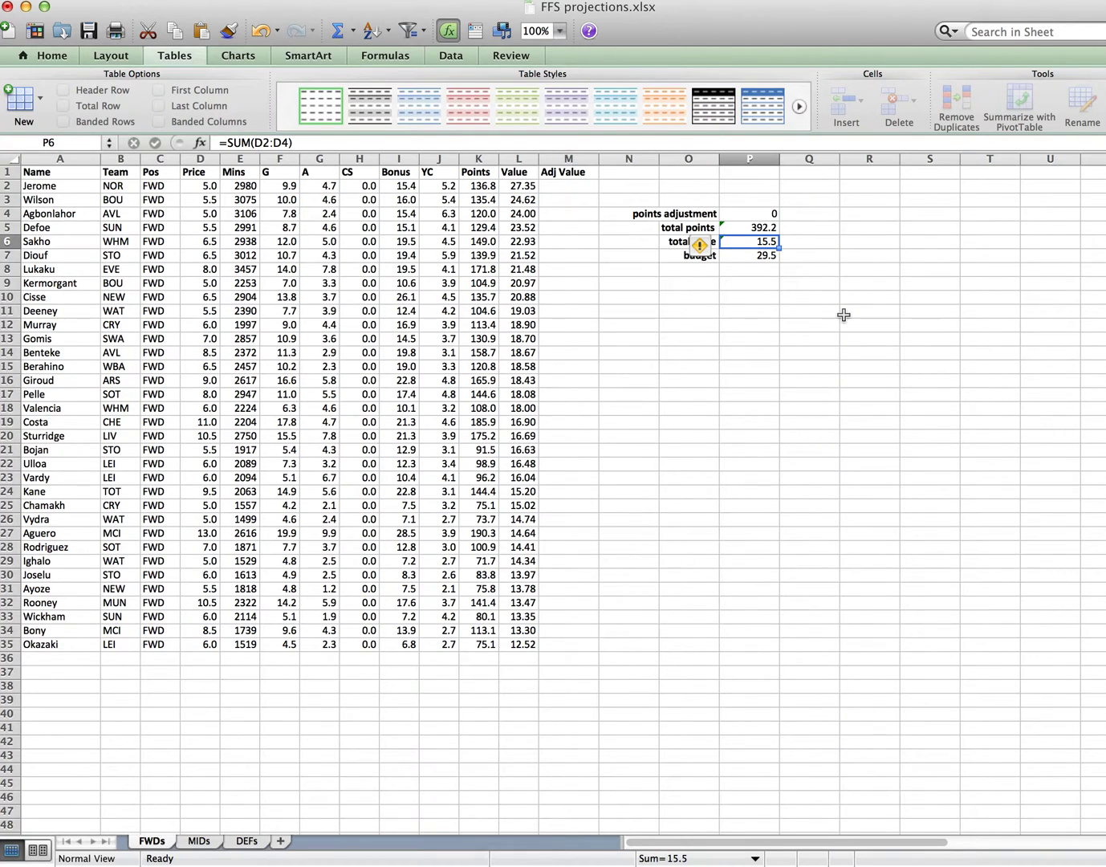
Step: Enter the adjusted value formula =(K2-P4)/D2 in M2 for the first forward
left_click(565, 185)
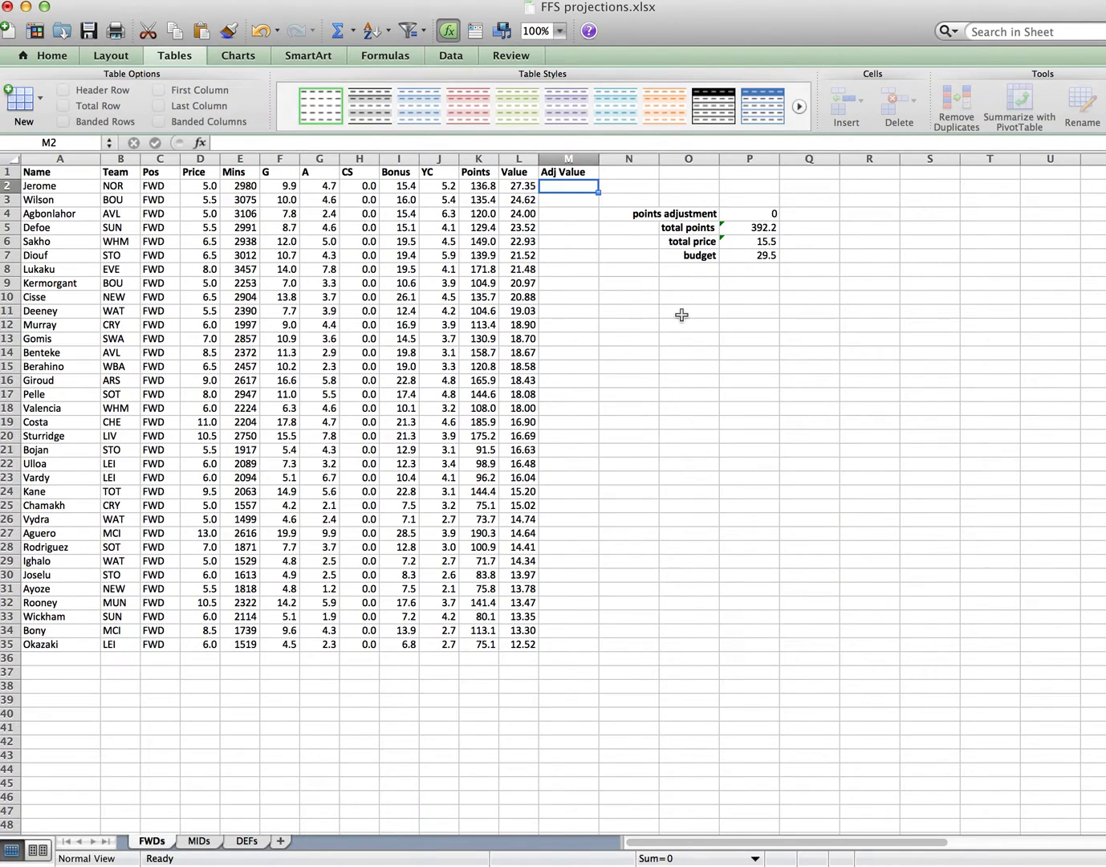
type("=(")
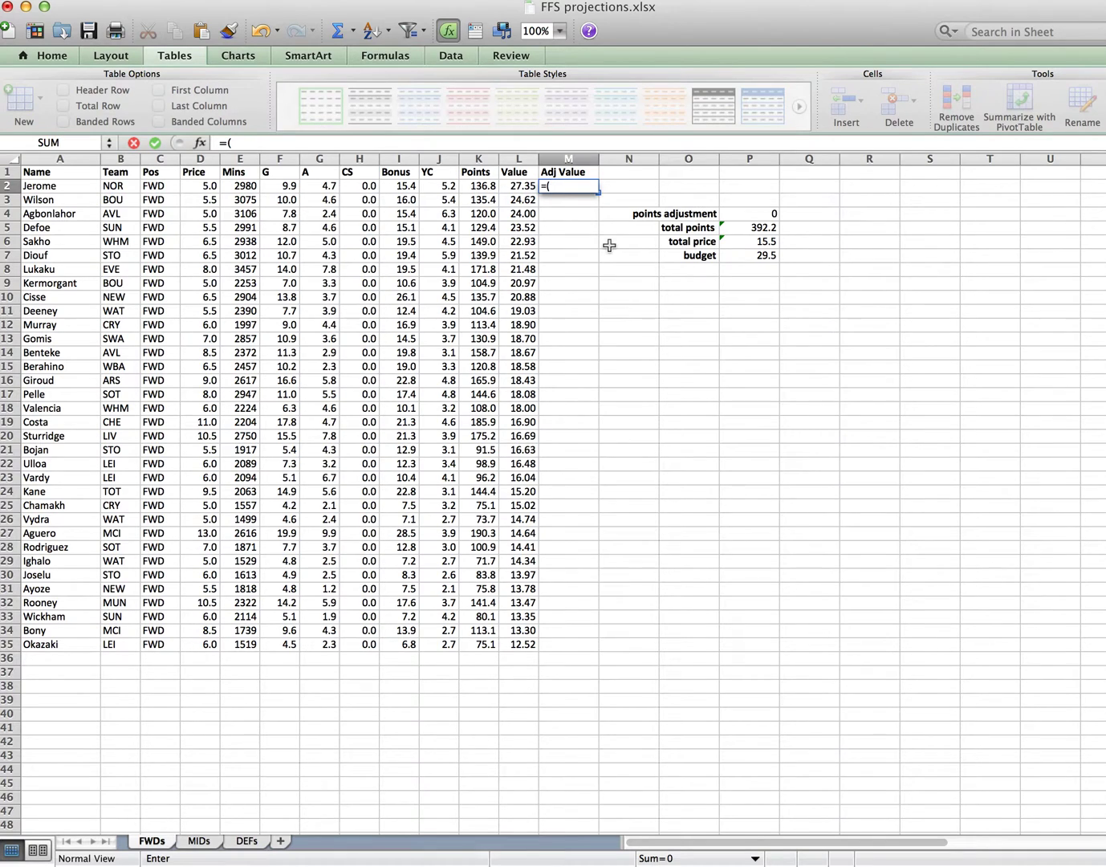
left_click(487, 189)
type("-")
left_click(754, 213)
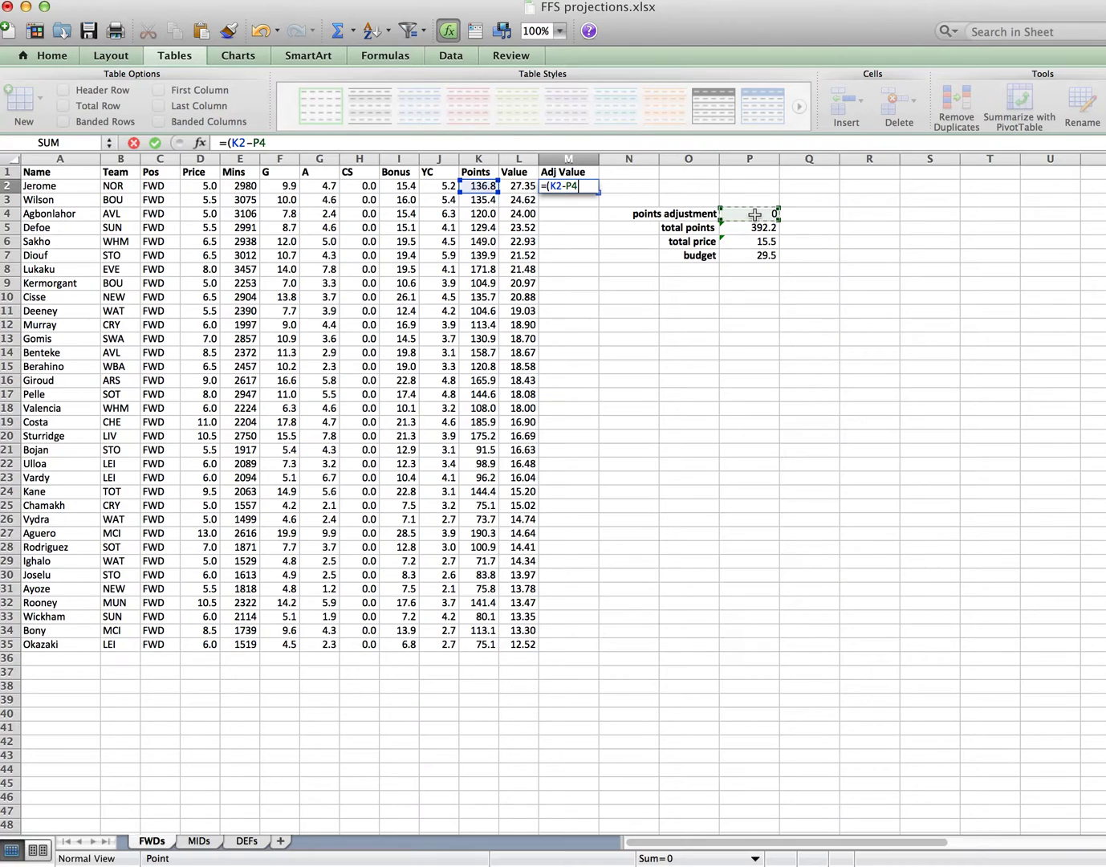
type(")/")
left_click(210, 186)
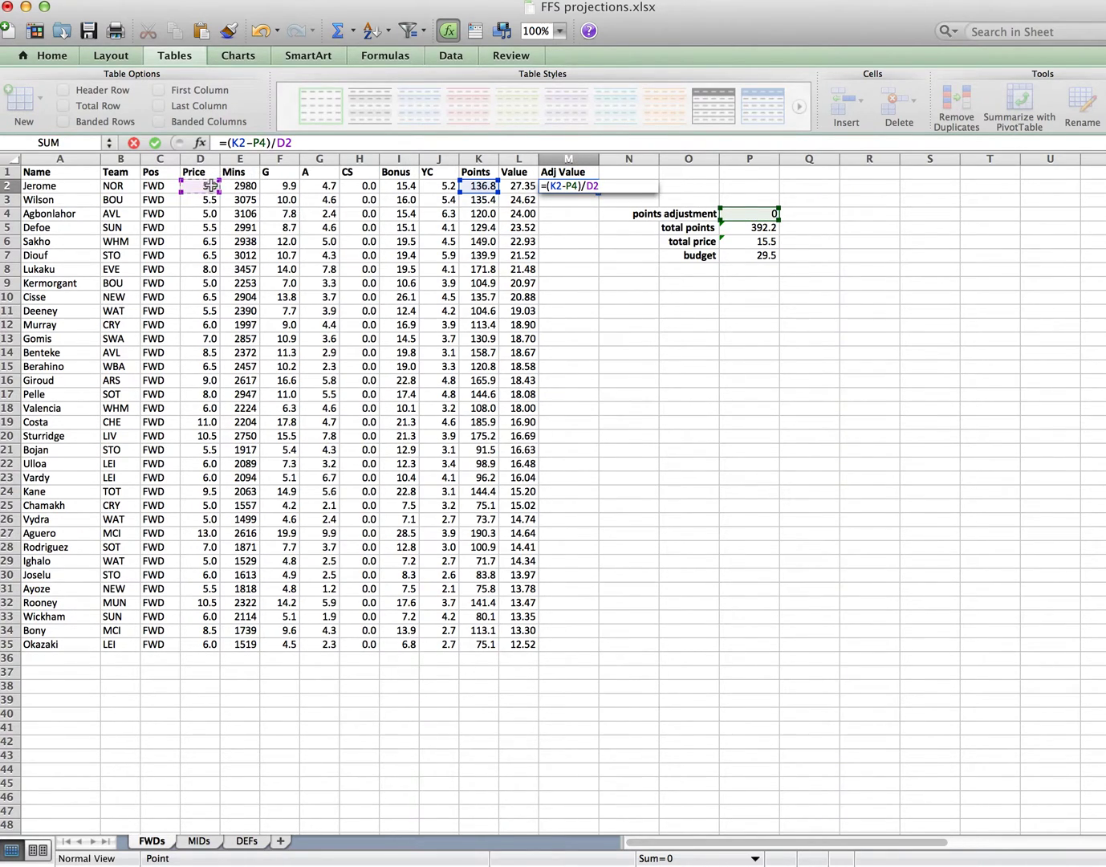
key("Return")
Step: Lock the points adjustment row as P$4 in the M2 formula and fill it down the Adj Value column to M35
left_click(260, 142)
type("$")
key("Return")
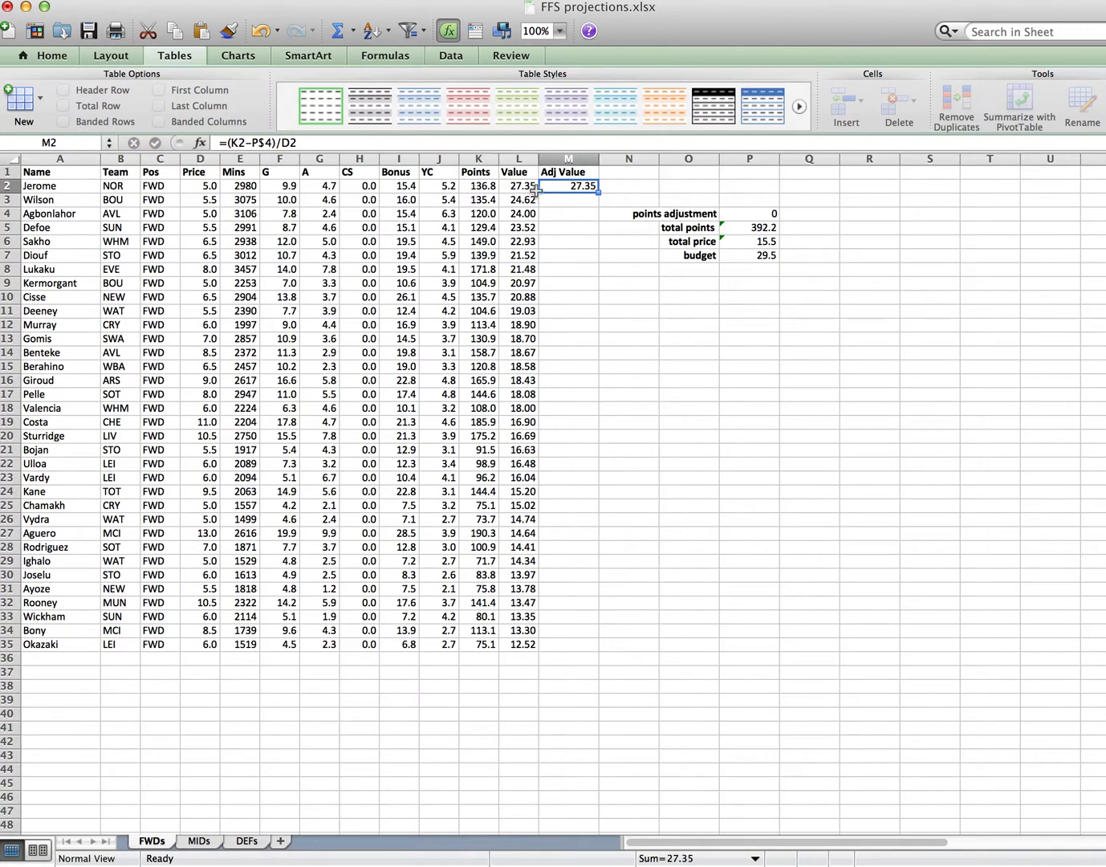
left_click_drag(599, 193, 573, 647)
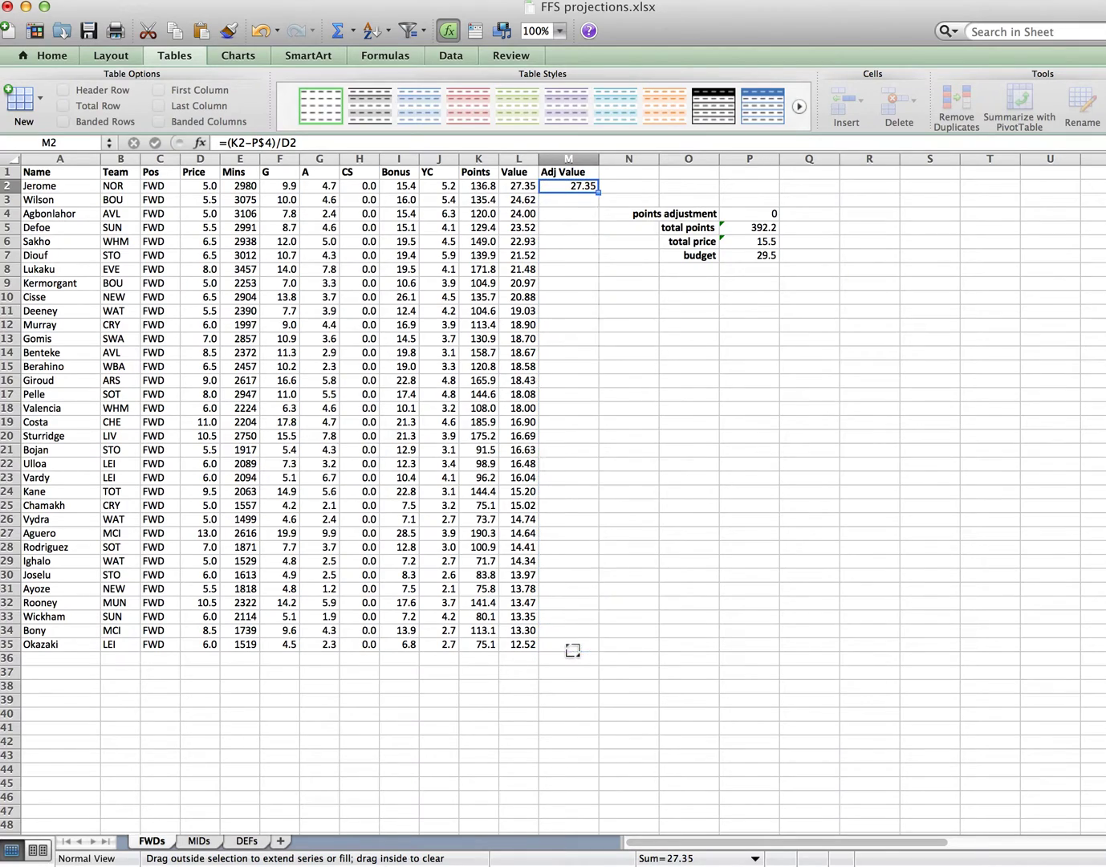
left_click(694, 536)
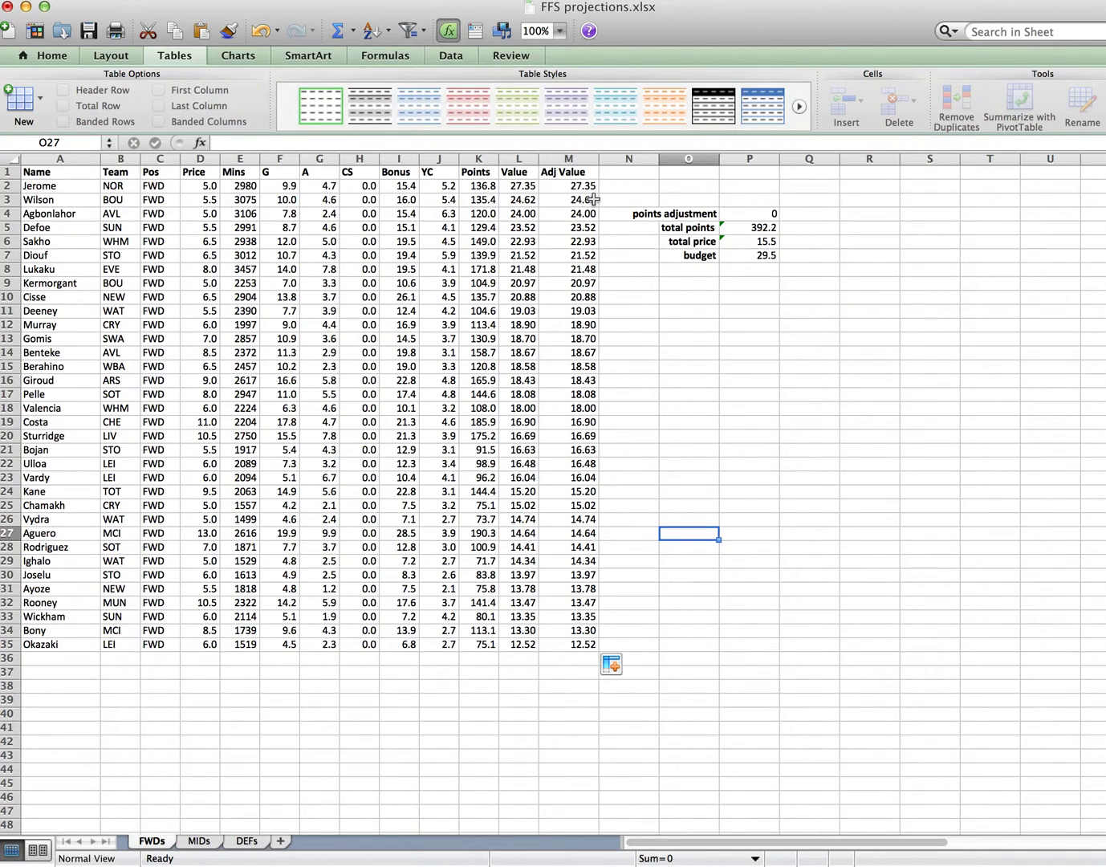
Step: Set the points adjustment in P4 to 50
left_click(739, 210)
type("50")
key("Return")
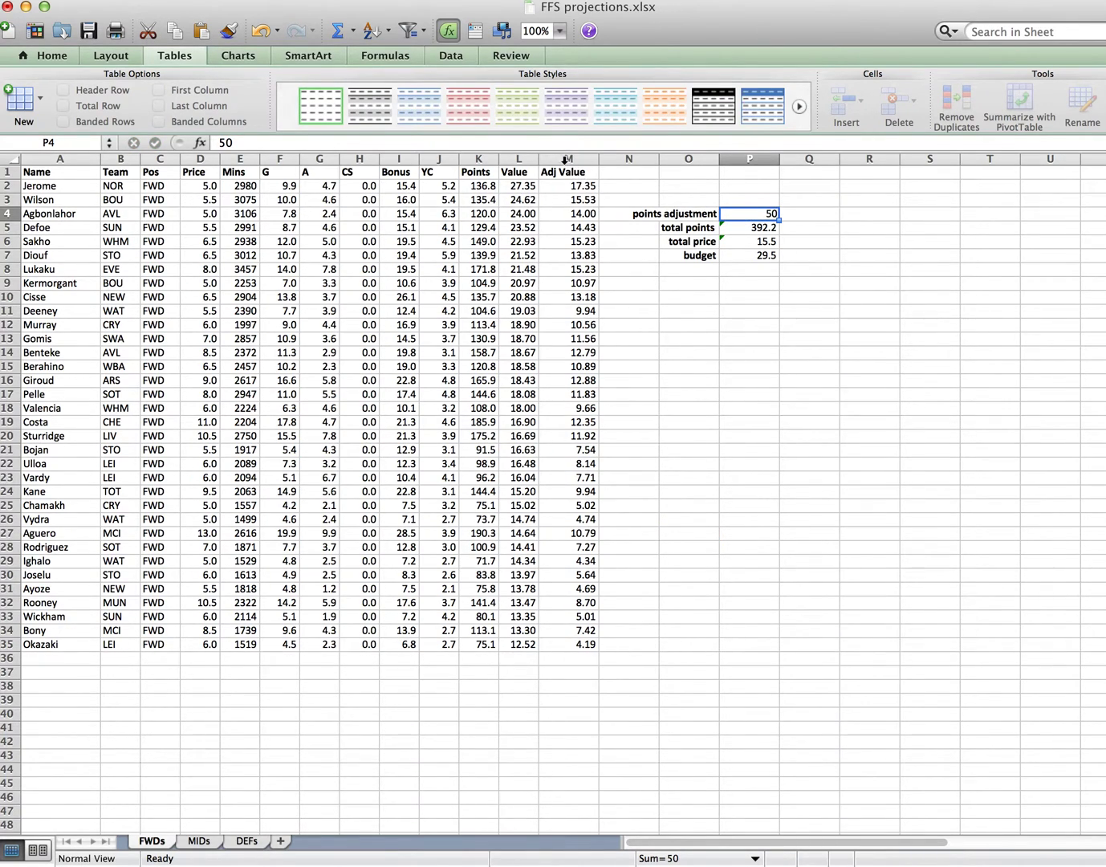
Step: Sort the forwards table in columns A to M by Adj Value from largest to smallest and check the total price
left_click_drag(566, 159, 56, 149)
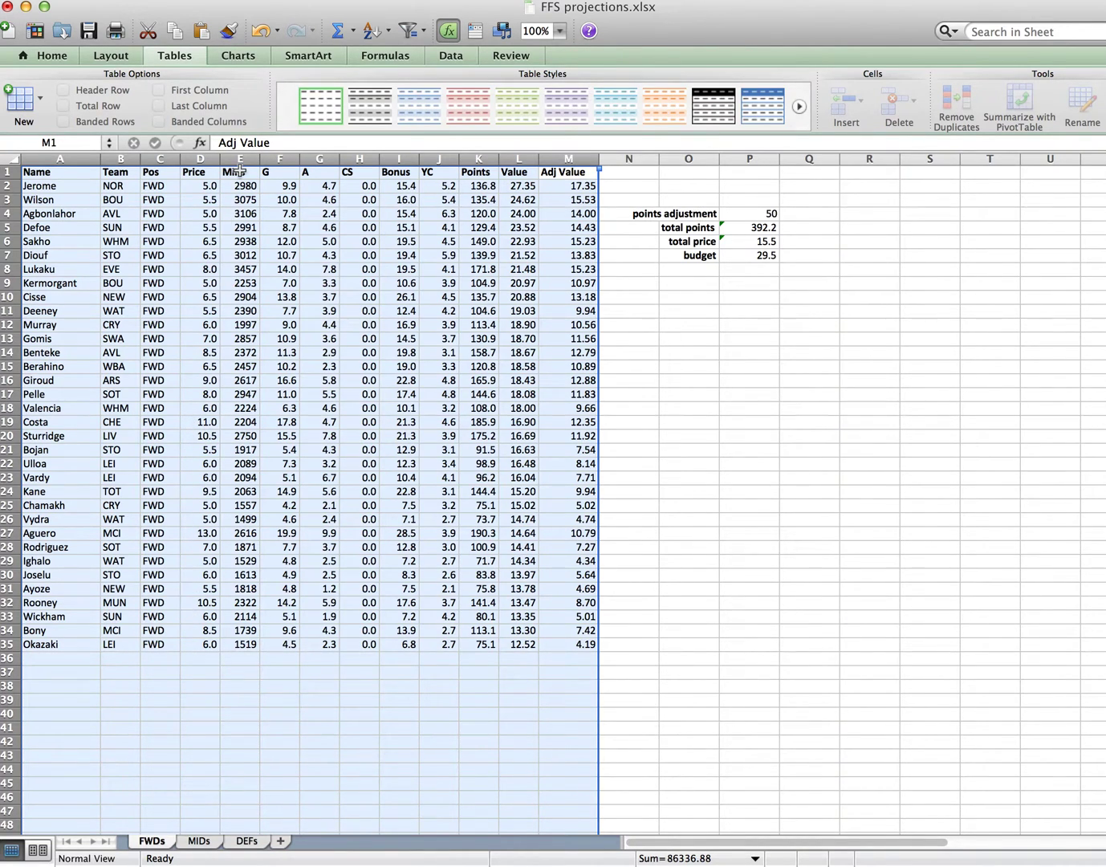
left_click(224, 0)
left_click(226, 7)
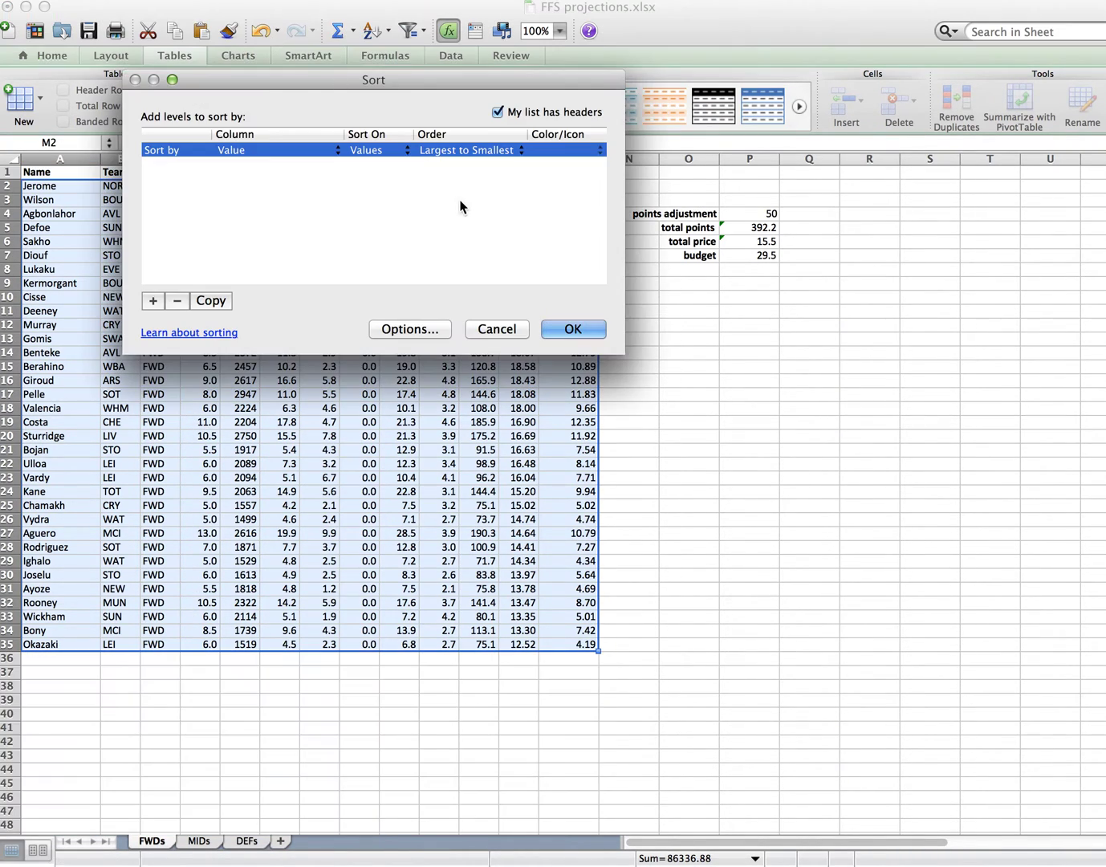
left_click(294, 151)
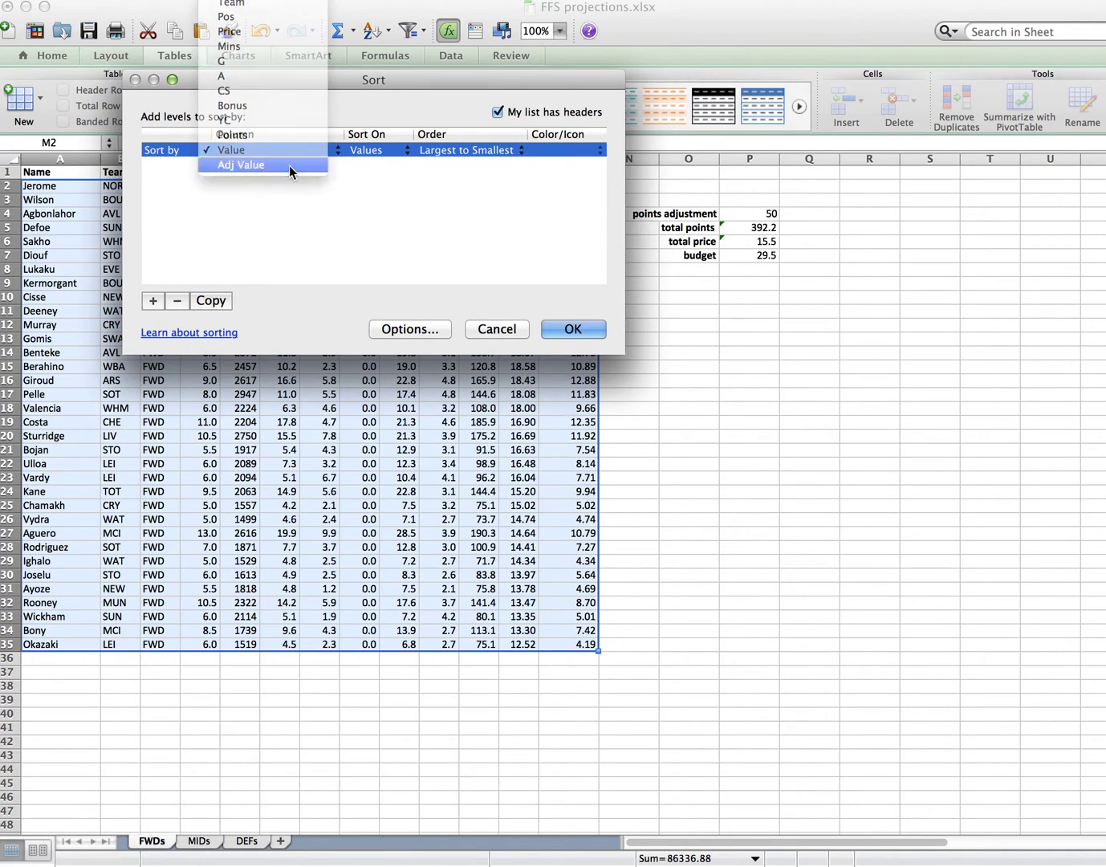
left_click(289, 164)
left_click(452, 150)
left_click(449, 164)
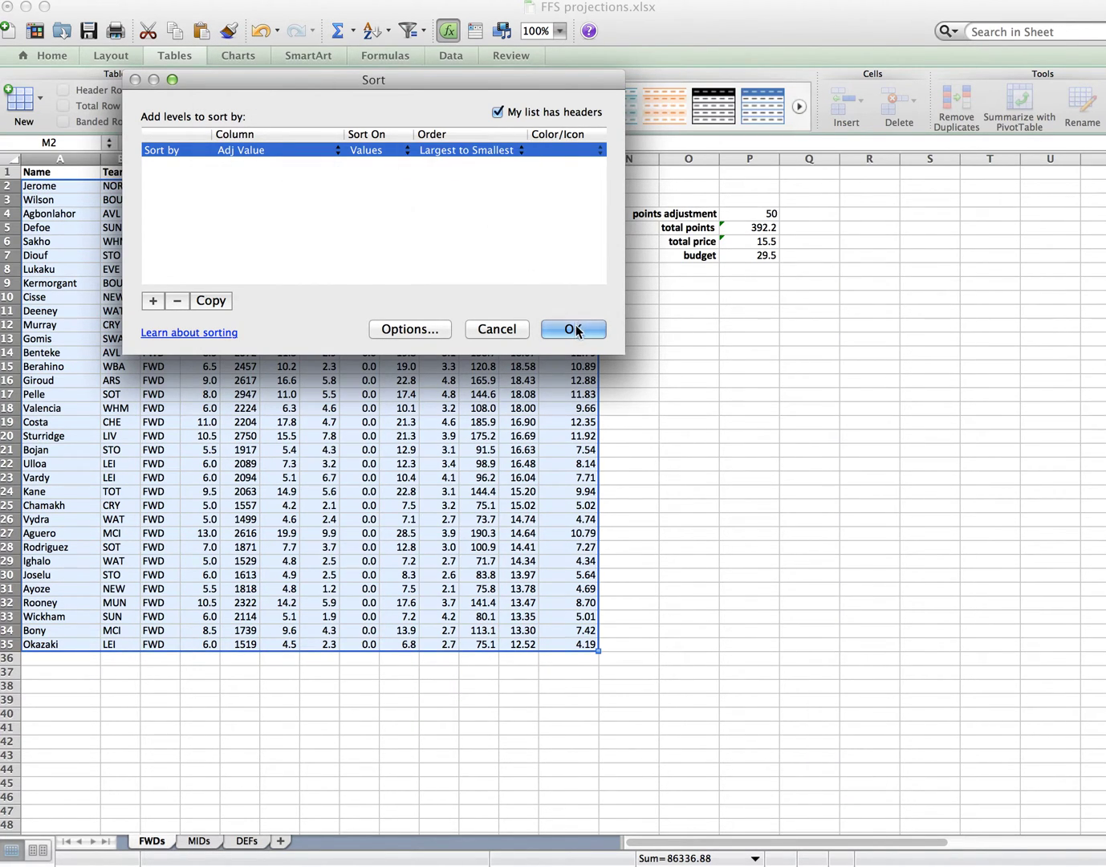
left_click(574, 327)
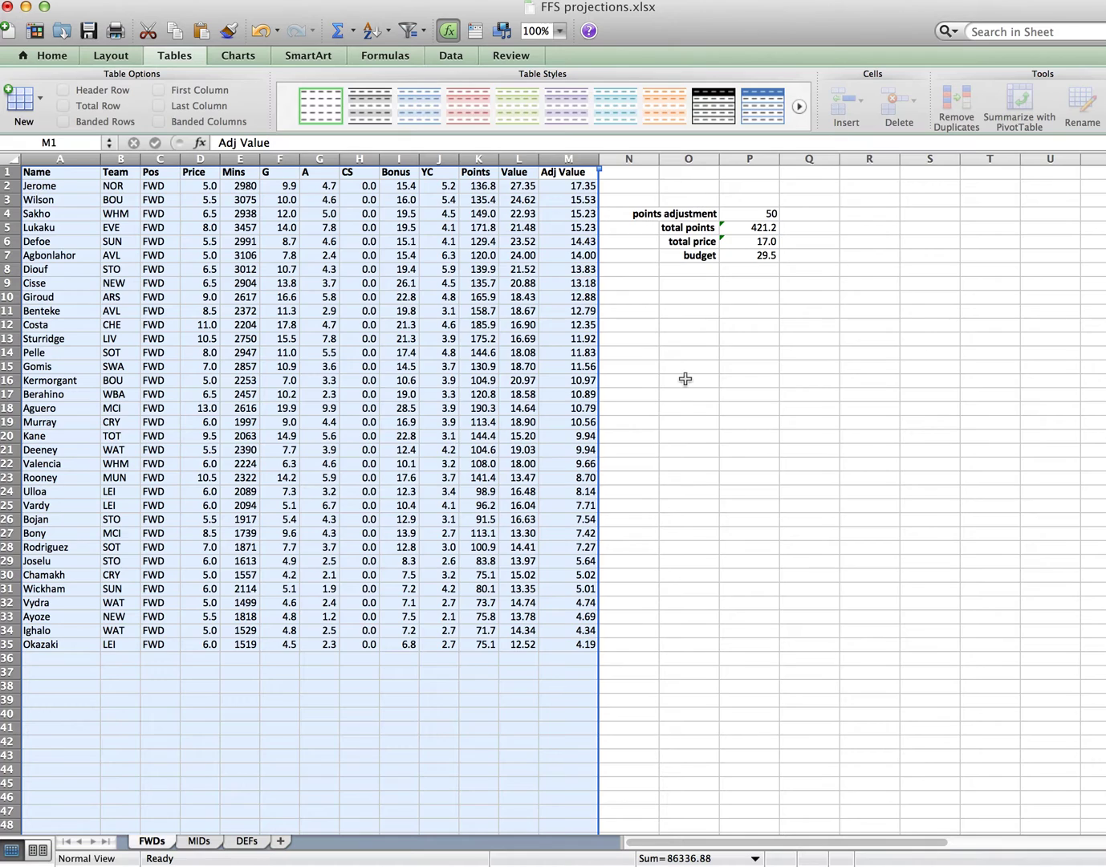
left_click(681, 382)
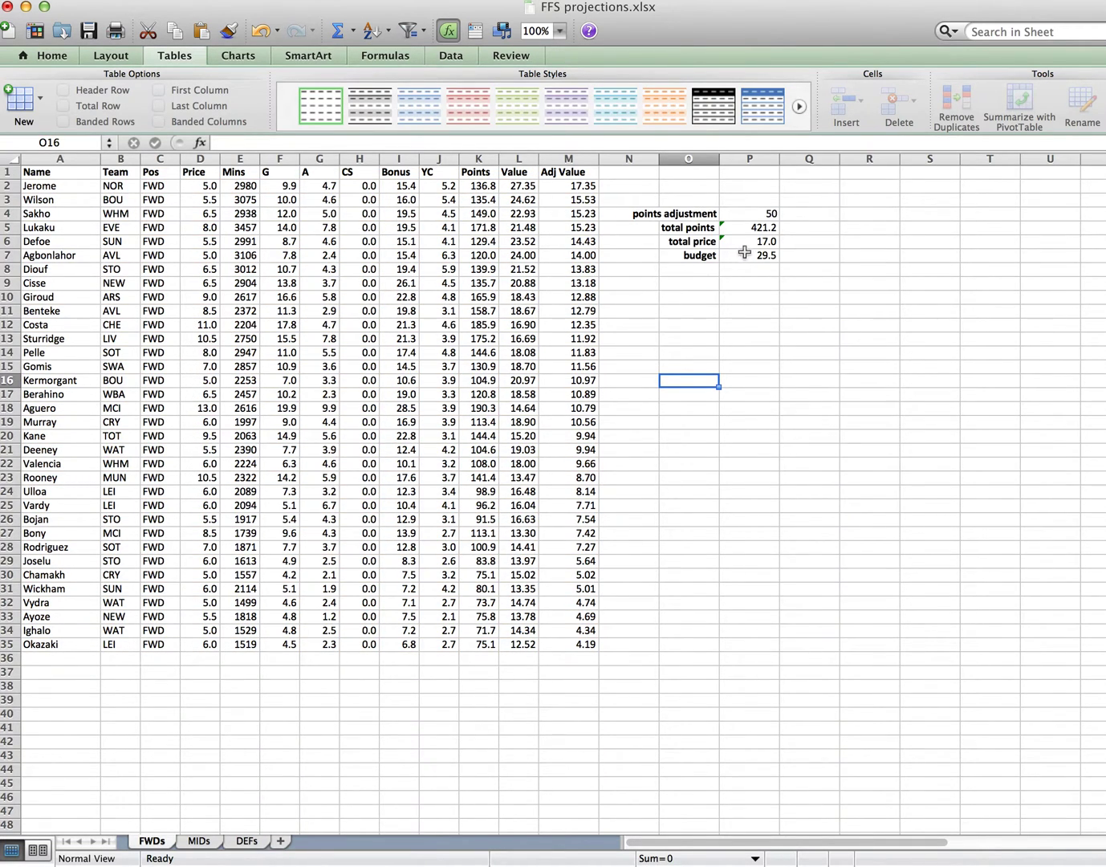
left_click(747, 243)
left_click(747, 285)
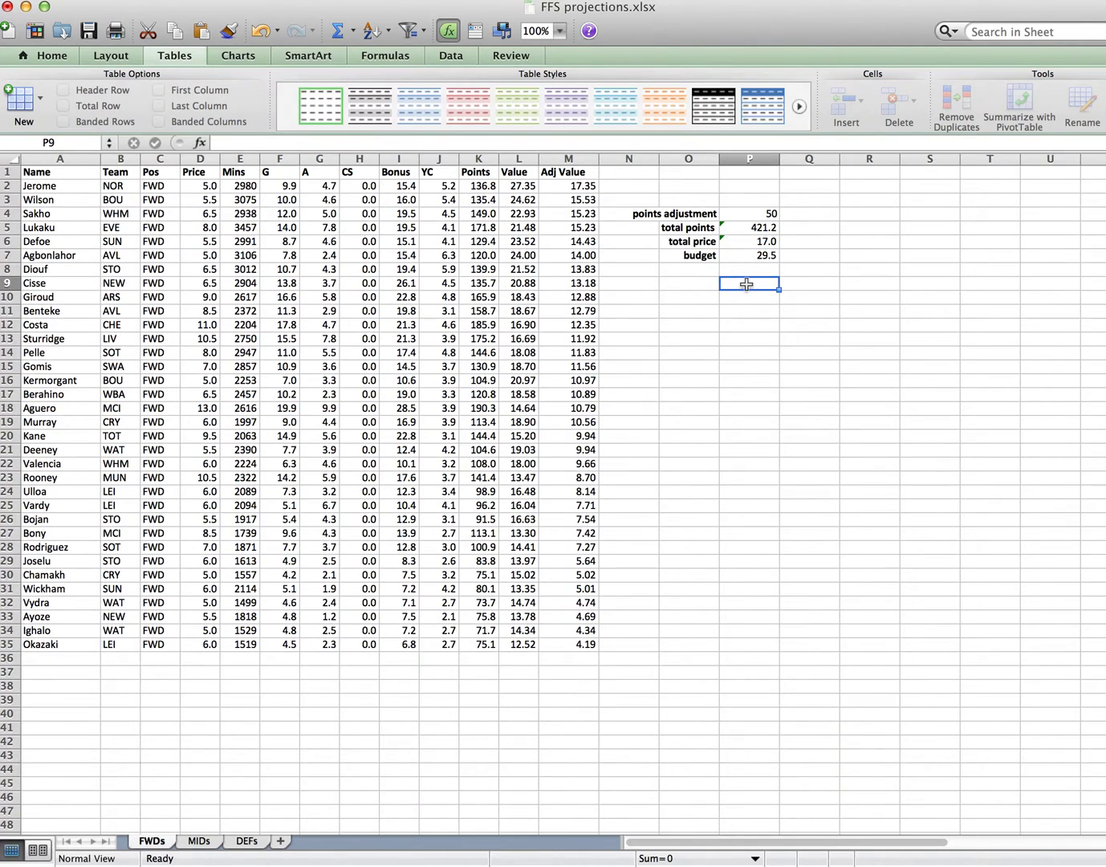
Step: Set the forwards' points adjustment in P4 to 75 and re-sort the table by Adj Value, largest to smallest
left_click(761, 217)
type("75")
key("Return")
left_click(541, 158)
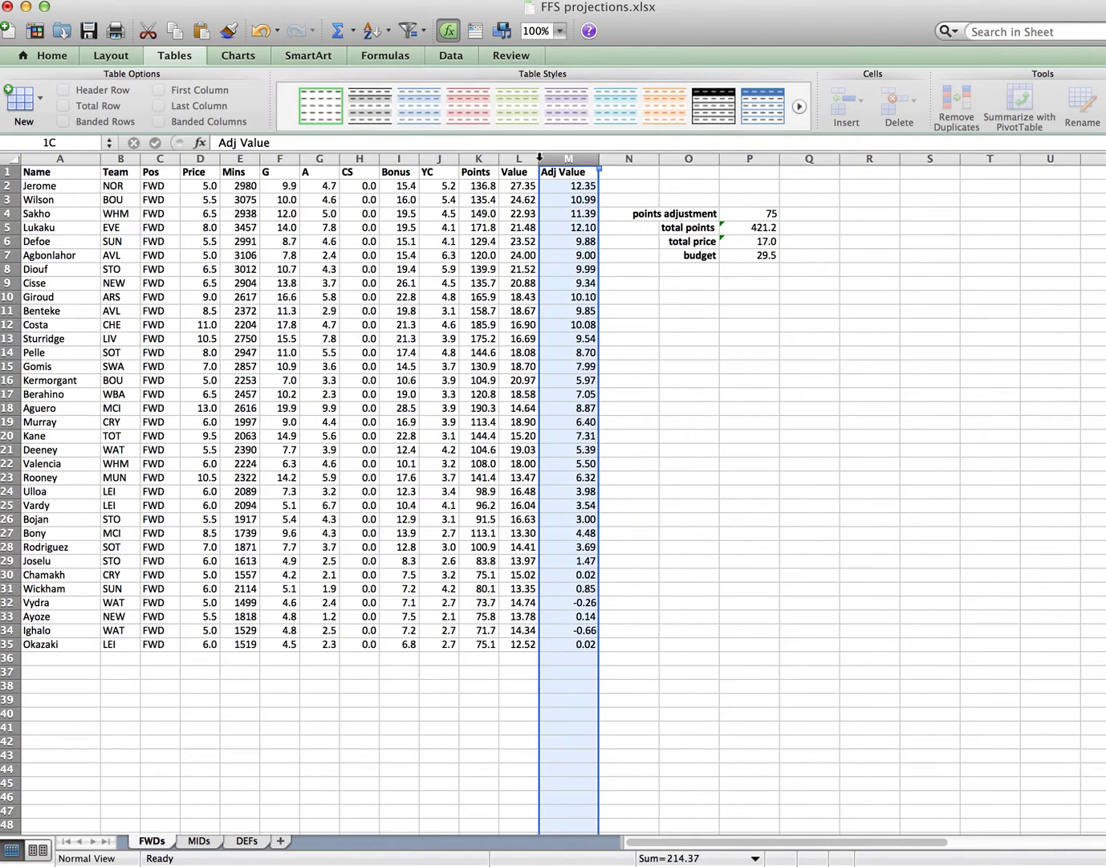
left_click_drag(540, 158, 60, 158)
left_click(212, 0)
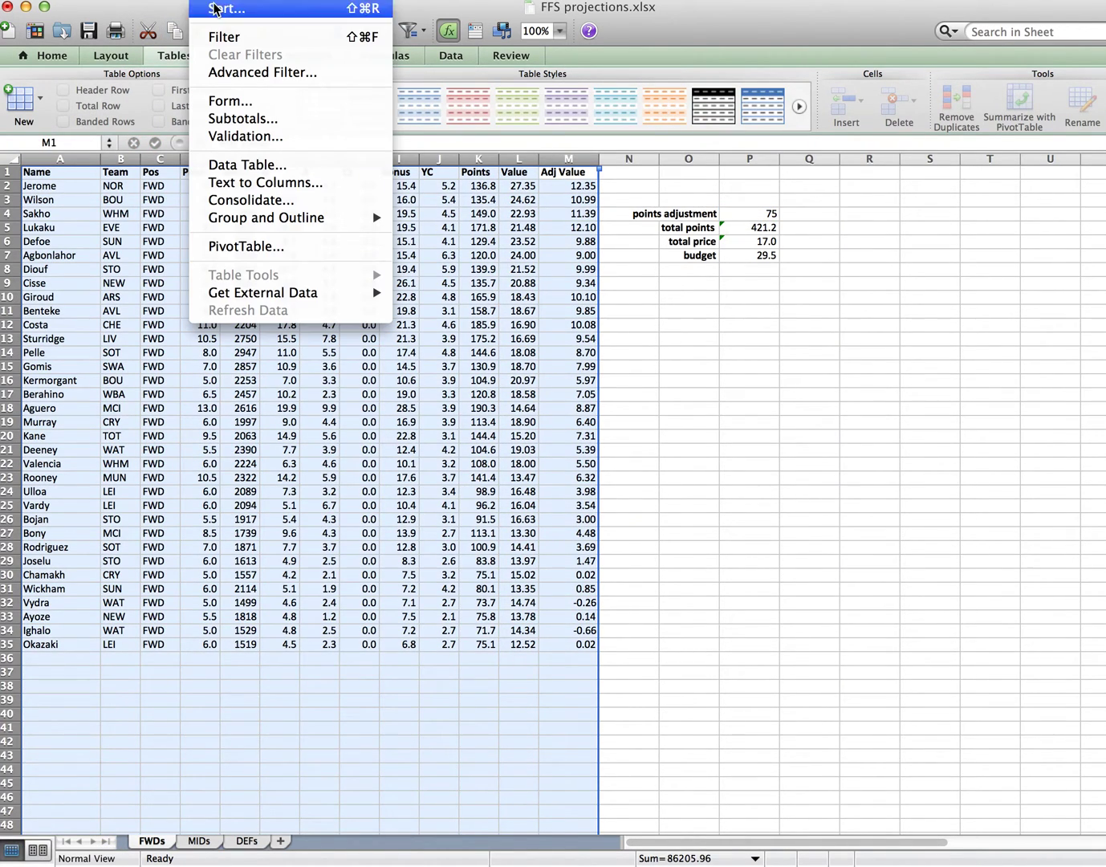
left_click(214, 9)
key("Return")
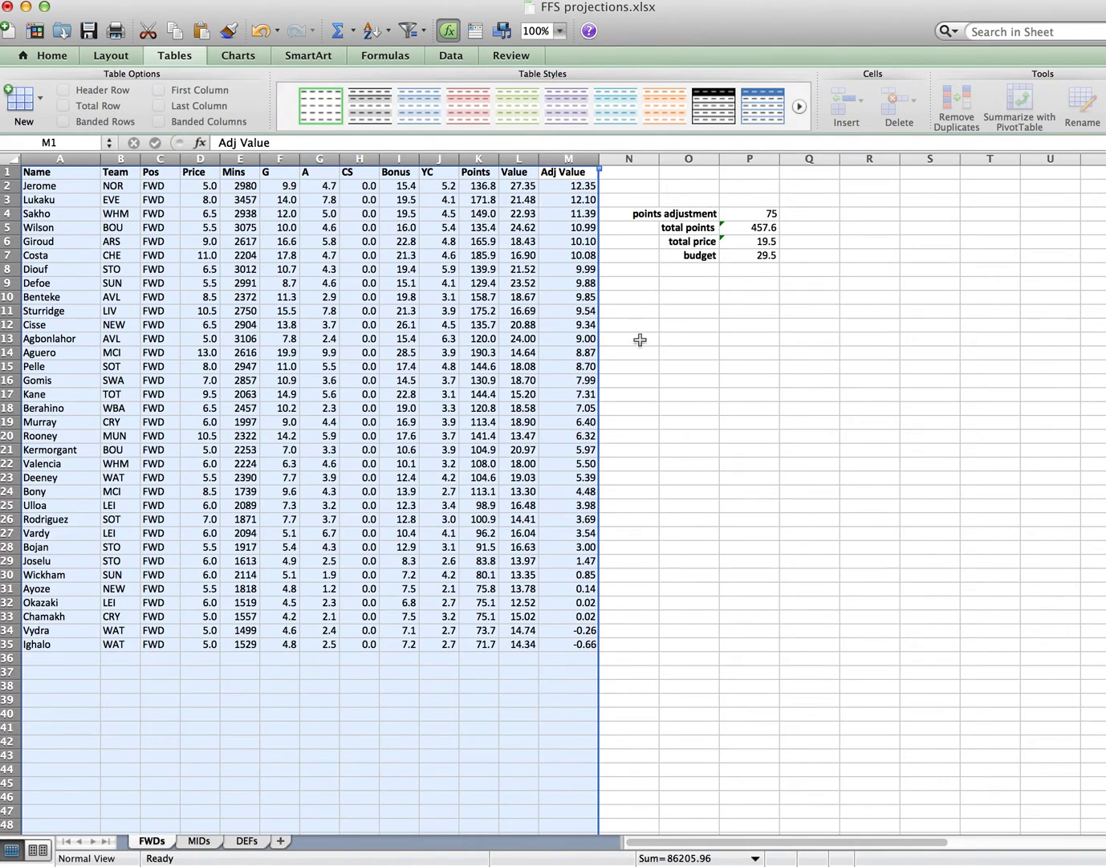
Step: Raise the forwards' points adjustment in P4 to 100 and re-sort the table by Adj Value, largest to smallest
left_click(751, 214)
type("100")
left_click(751, 214)
left_click(560, 158)
left_click_drag(560, 158, 56, 158)
left_click(217, 0)
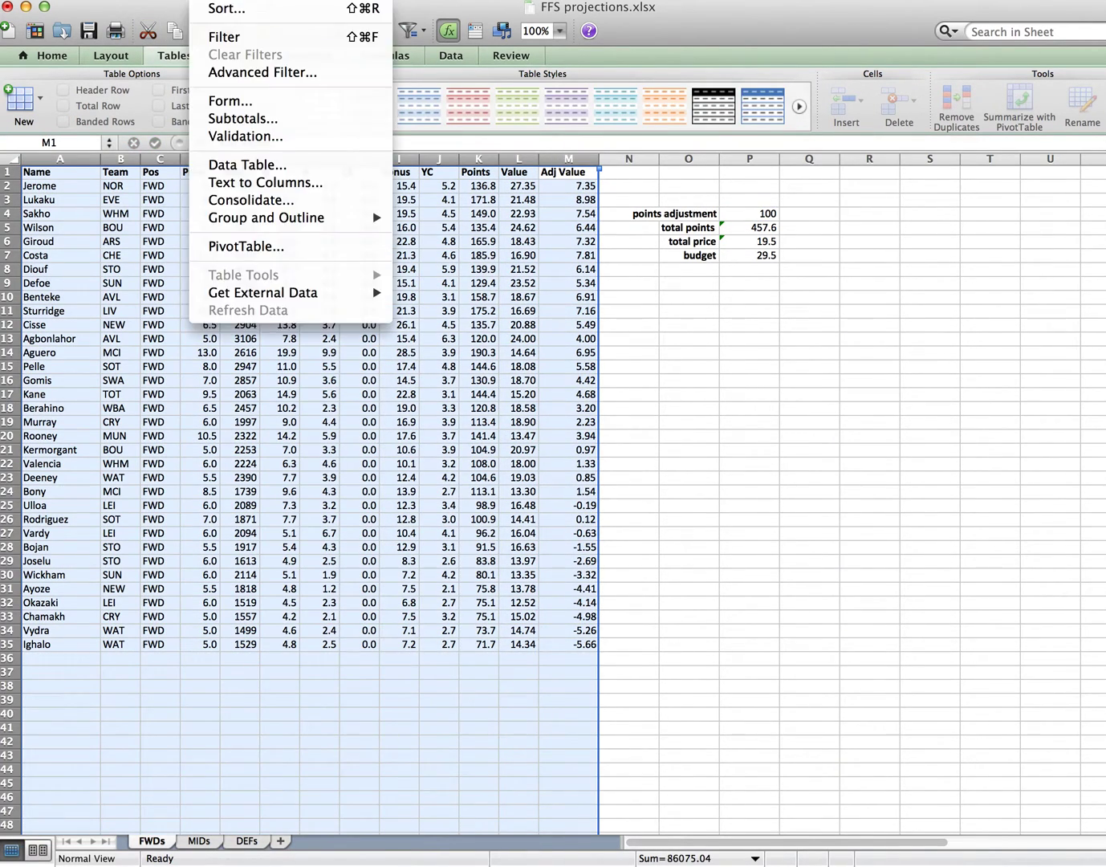
left_click(219, 10)
key("Return")
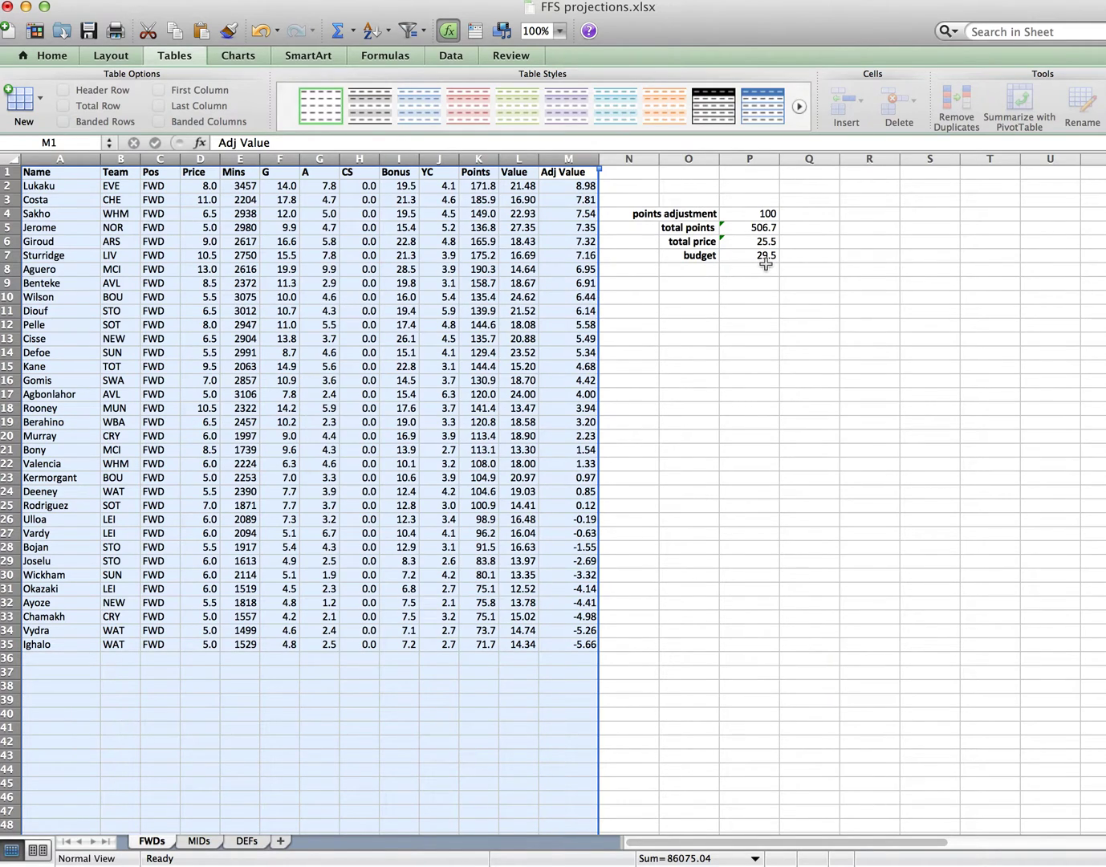
left_click(748, 291)
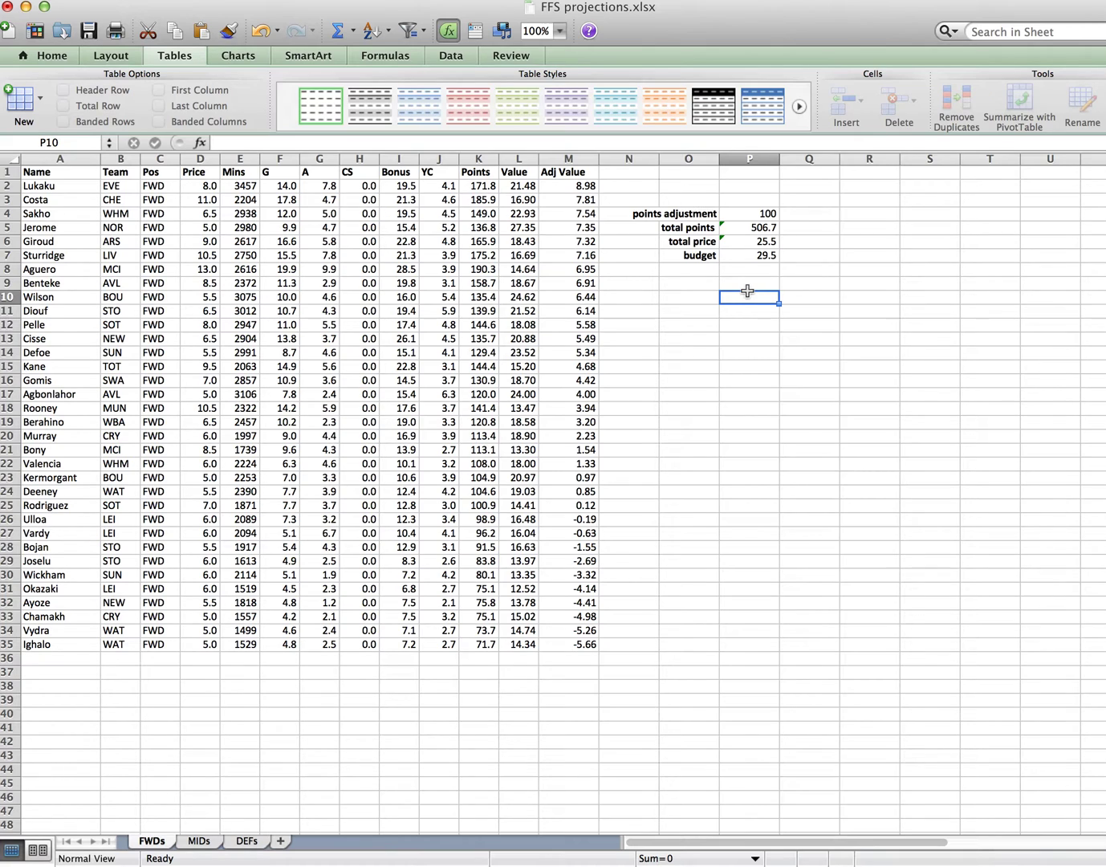
Step: Try a points adjustment of 110 in P4 and re-sort the forwards by Adj Value, largest to smallest
left_click(762, 212)
type("110")
key("Return")
left_click_drag(571, 159, 95, 152)
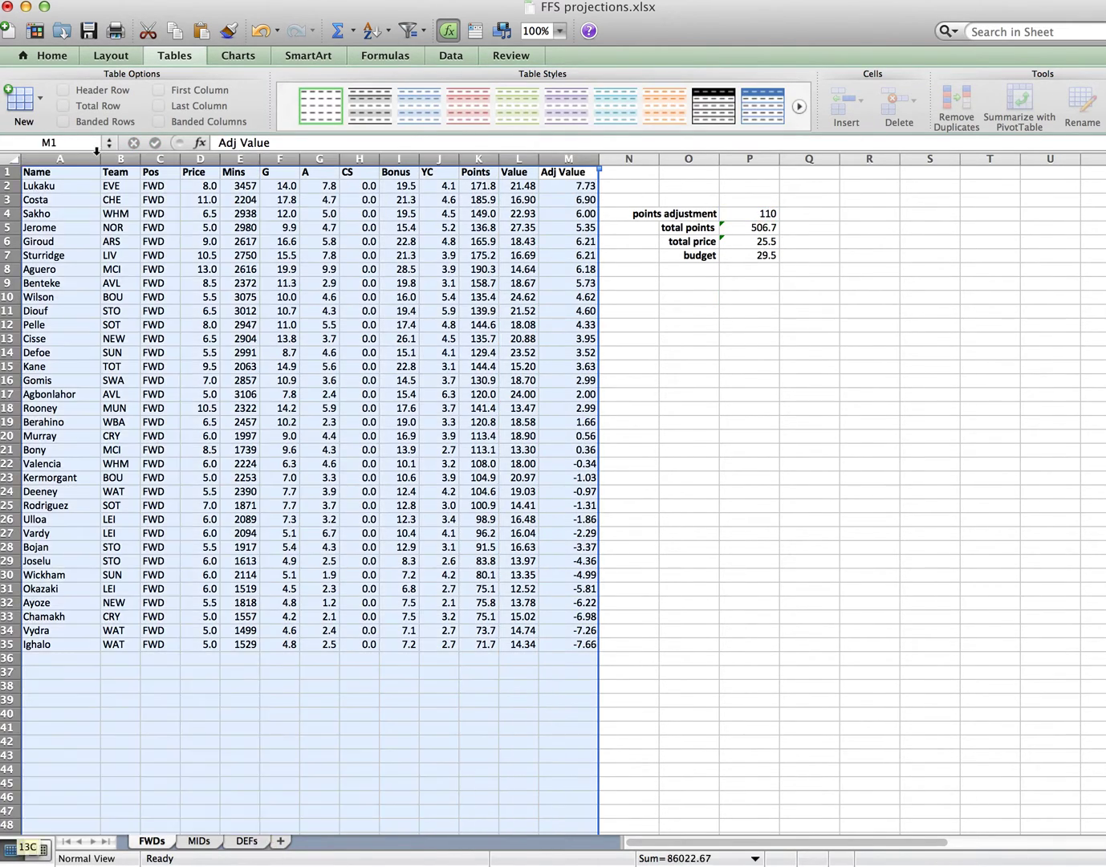
left_click(200, 0)
left_click(212, 10)
key("Return")
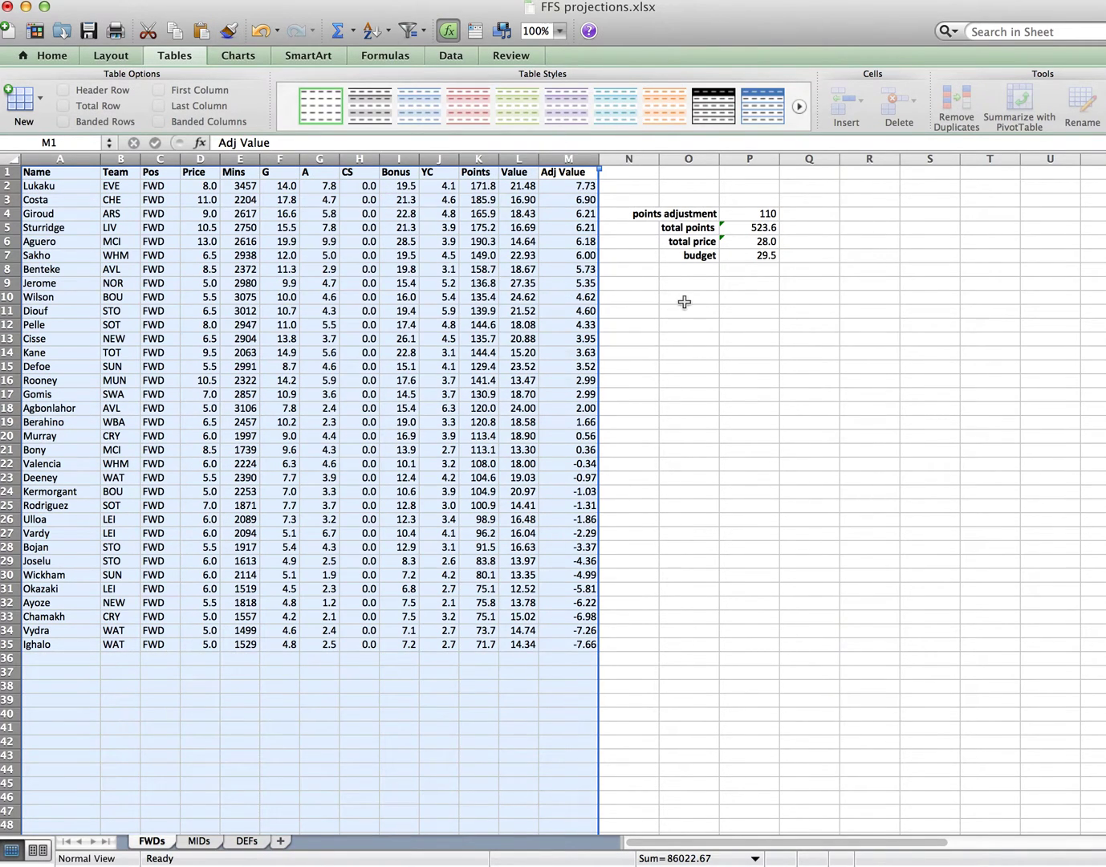
left_click(684, 302)
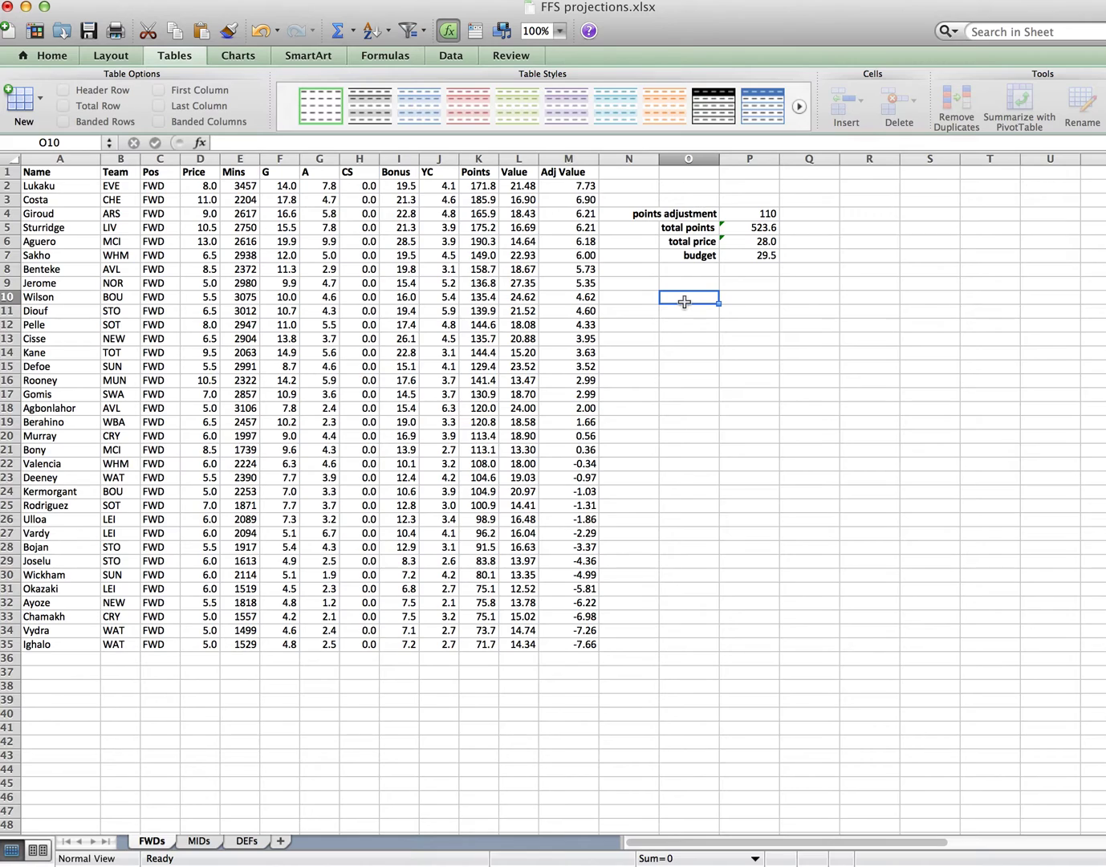
Step: Set the forwards' points adjustment in P4 to 111
key("Right")
key("Up")
key("Up")
key("Up")
key("Up")
key("Up")
key("Up")
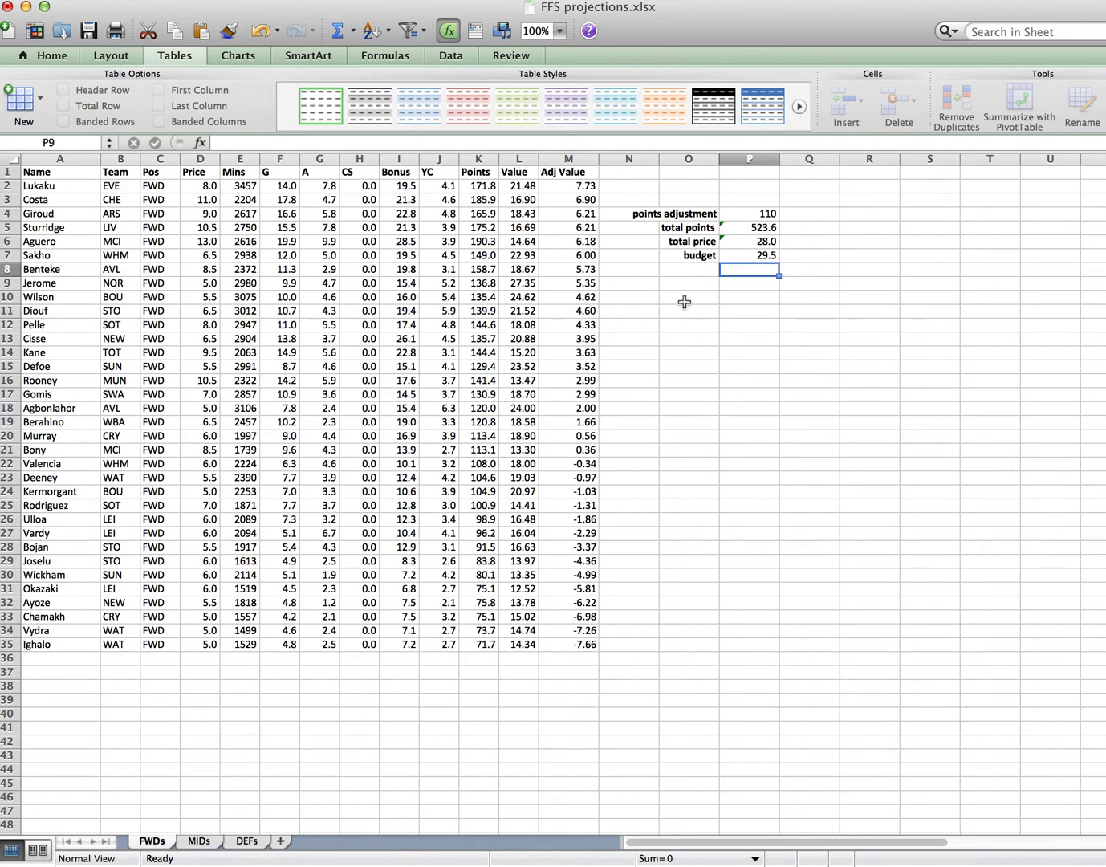
type("111")
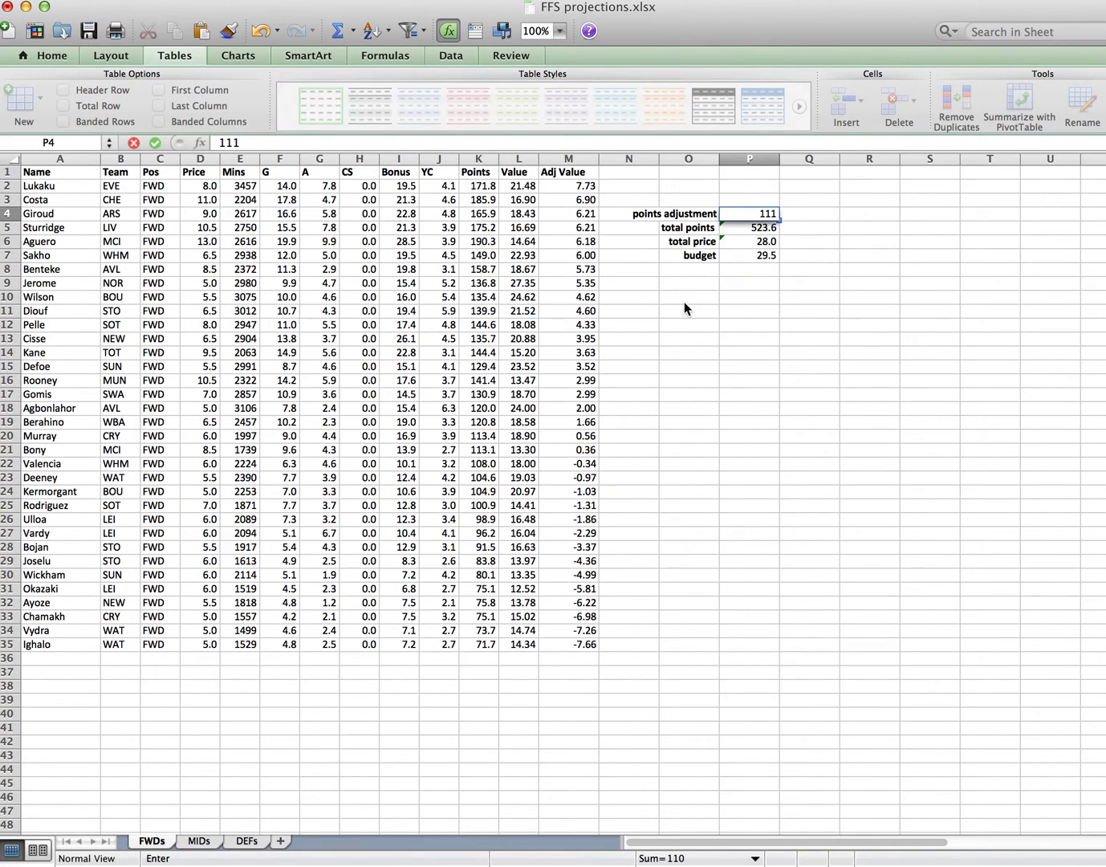
key("Return")
Step: Re-sort the forwards table in columns A to M by the updated Adj Value, largest to smallest
left_click_drag(567, 159, 519, 158)
left_click_drag(302, 123, 42, 134)
left_click(205, 0)
left_click(227, 11)
key("Return")
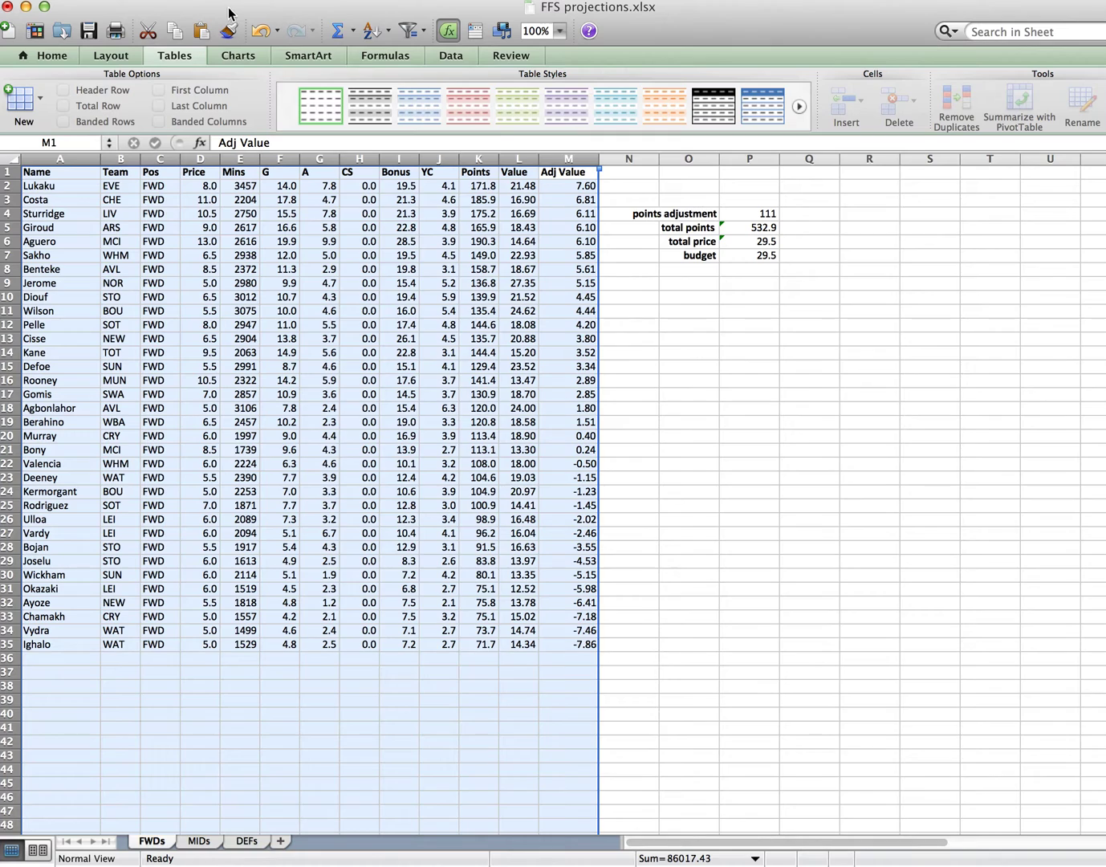
left_click(654, 276)
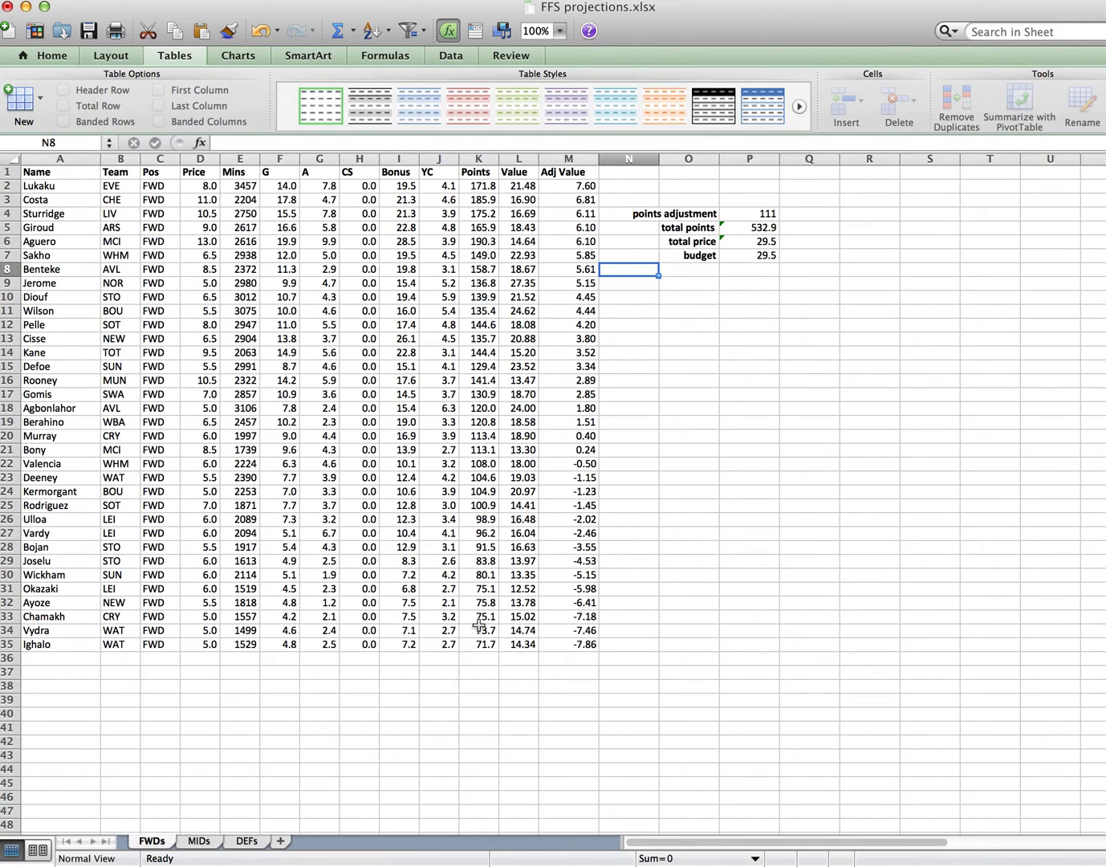
Step: Open the DEFs sheet and set the defenders' points adjustment in P4 to -50
left_click(252, 841)
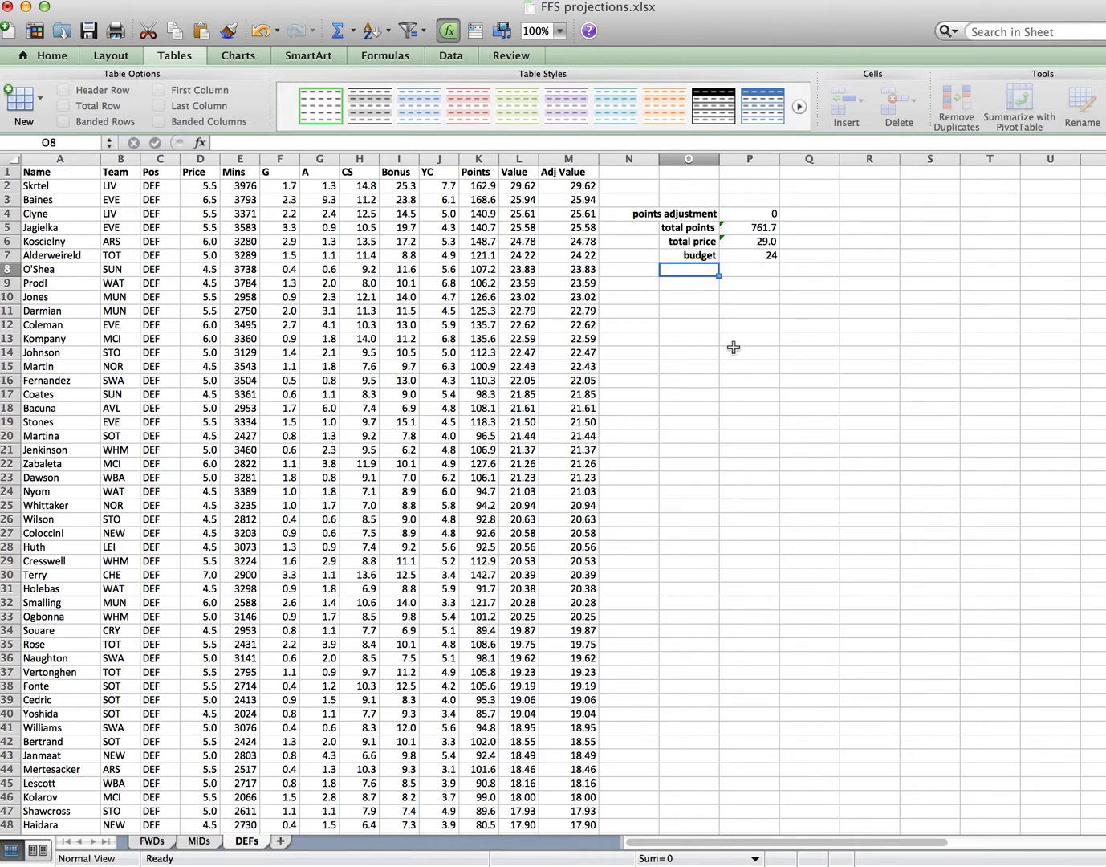
left_click(759, 214)
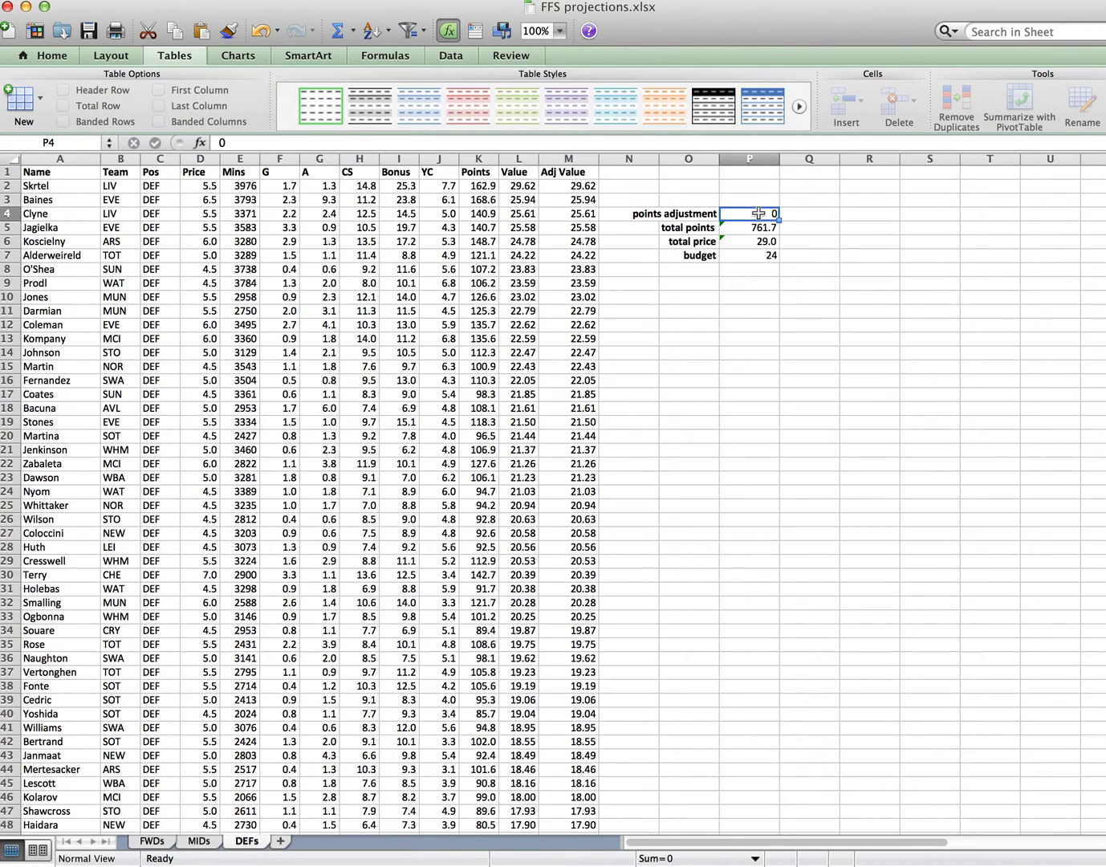
type("-50")
key("Return")
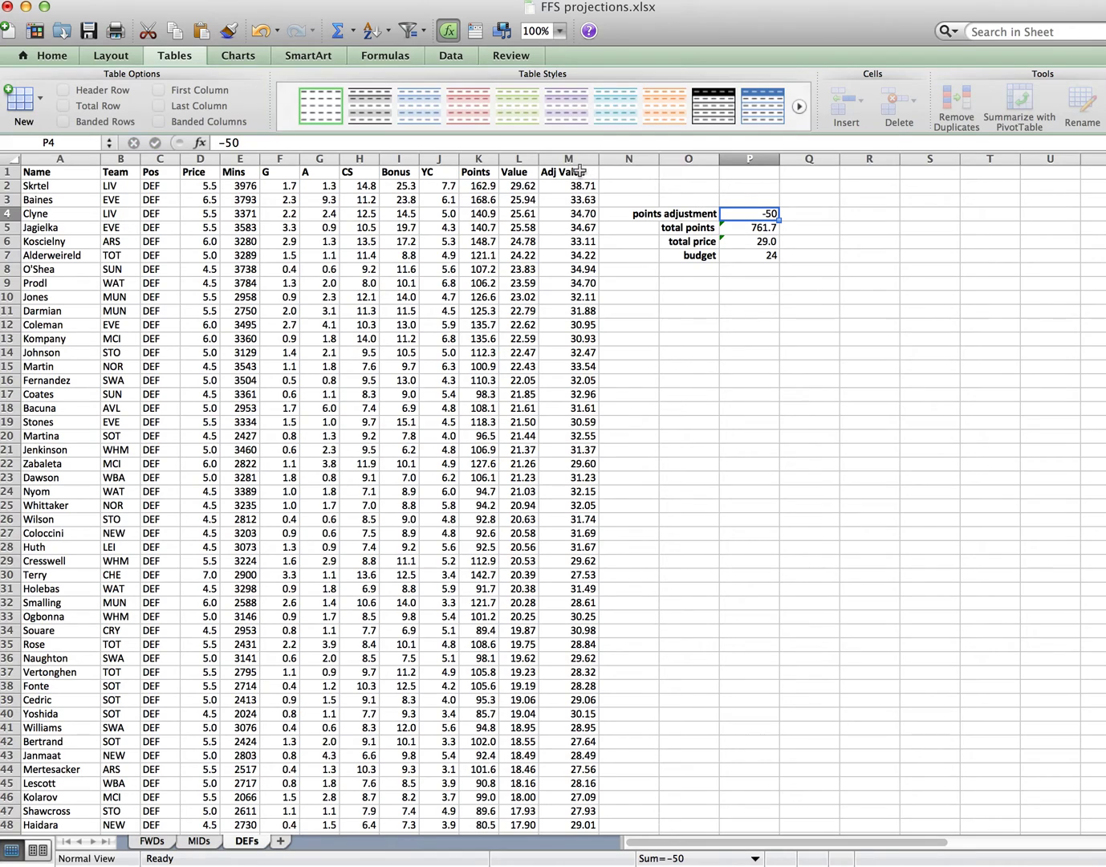
Step: Sort the defenders table in columns A to M by Adj Value from largest to smallest
left_click_drag(580, 171, 40, 170)
left_click(206, 0)
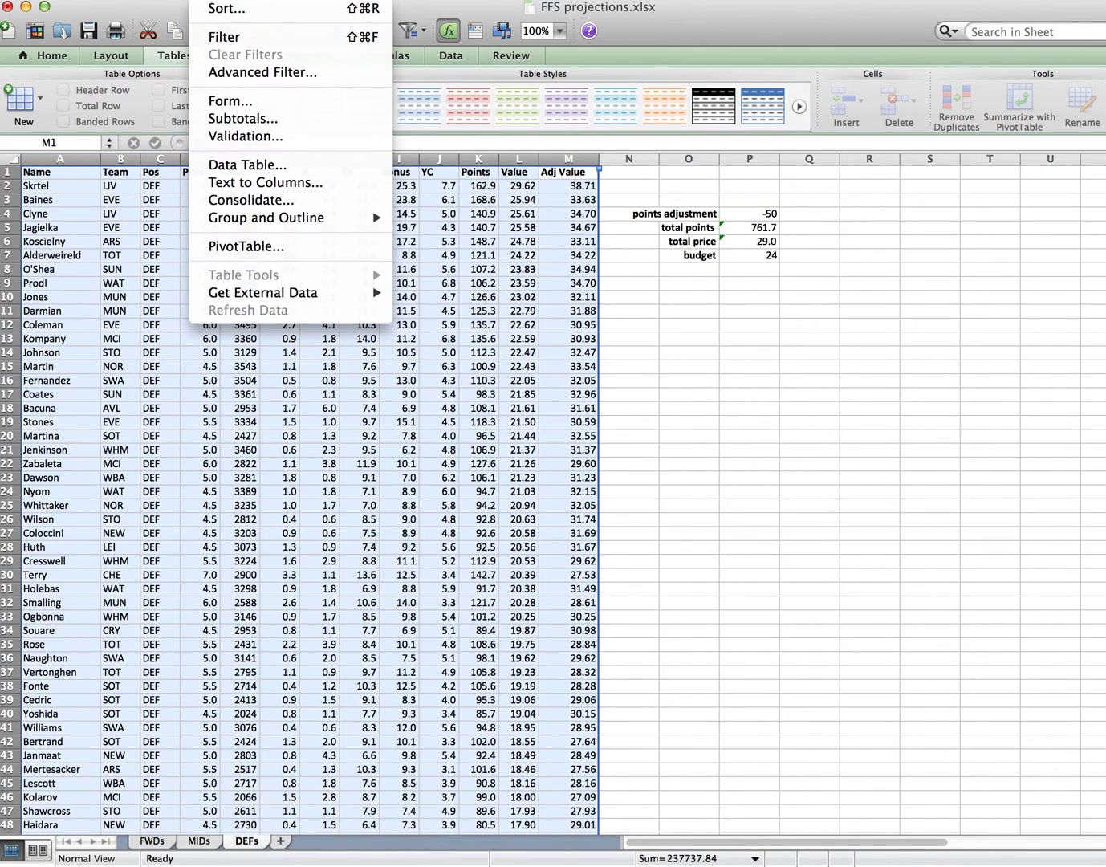
left_click(212, 9)
key("Return")
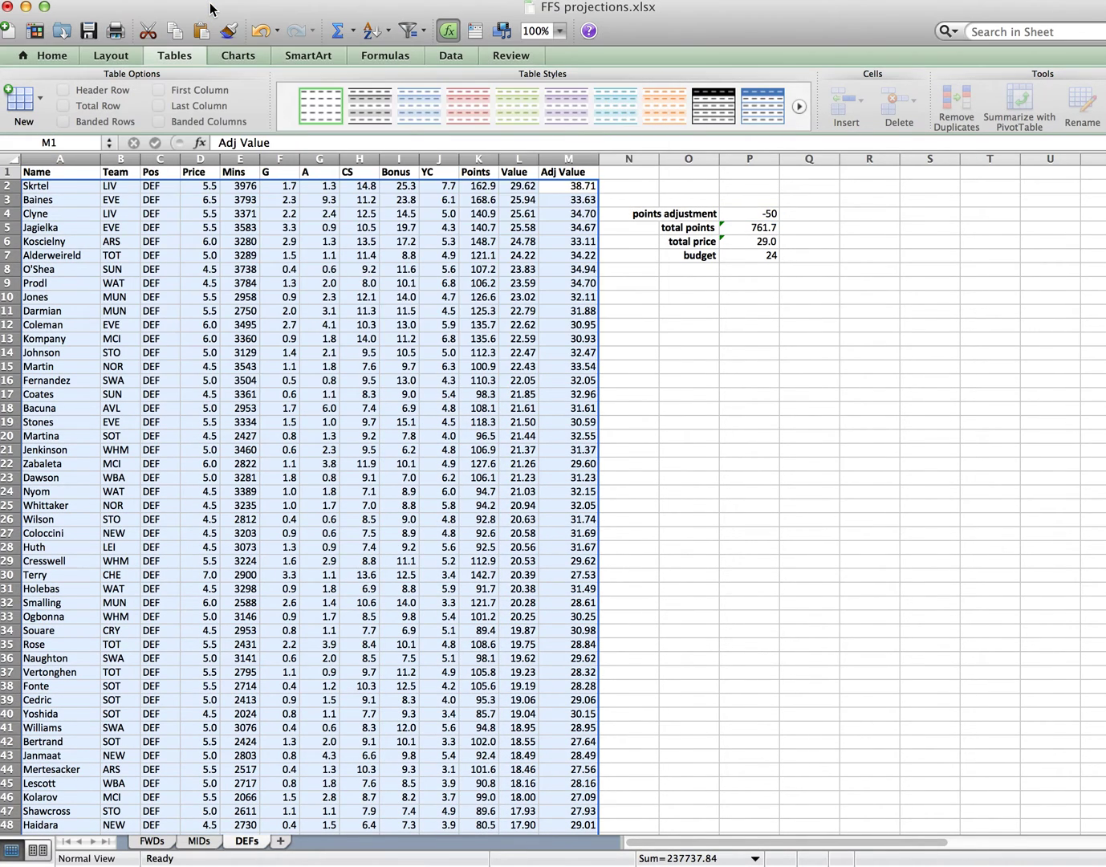
left_click(212, 3)
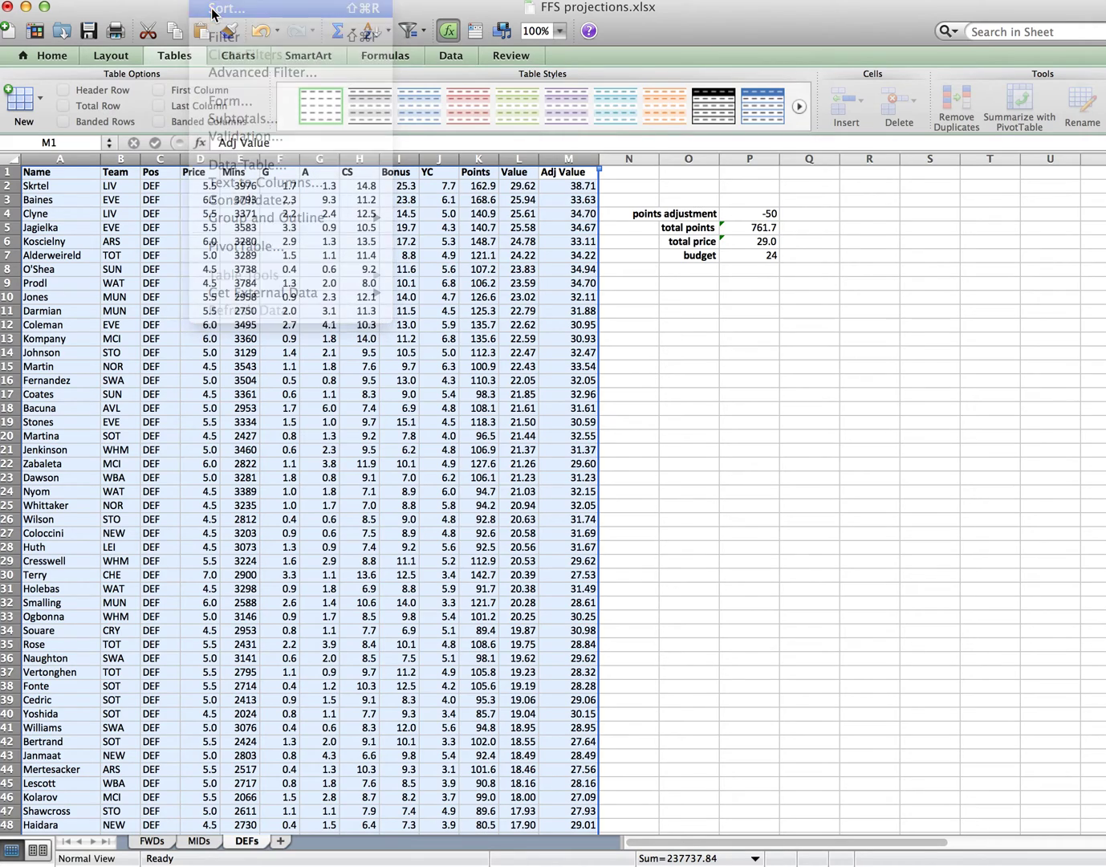
left_click(212, 9)
left_click(270, 150)
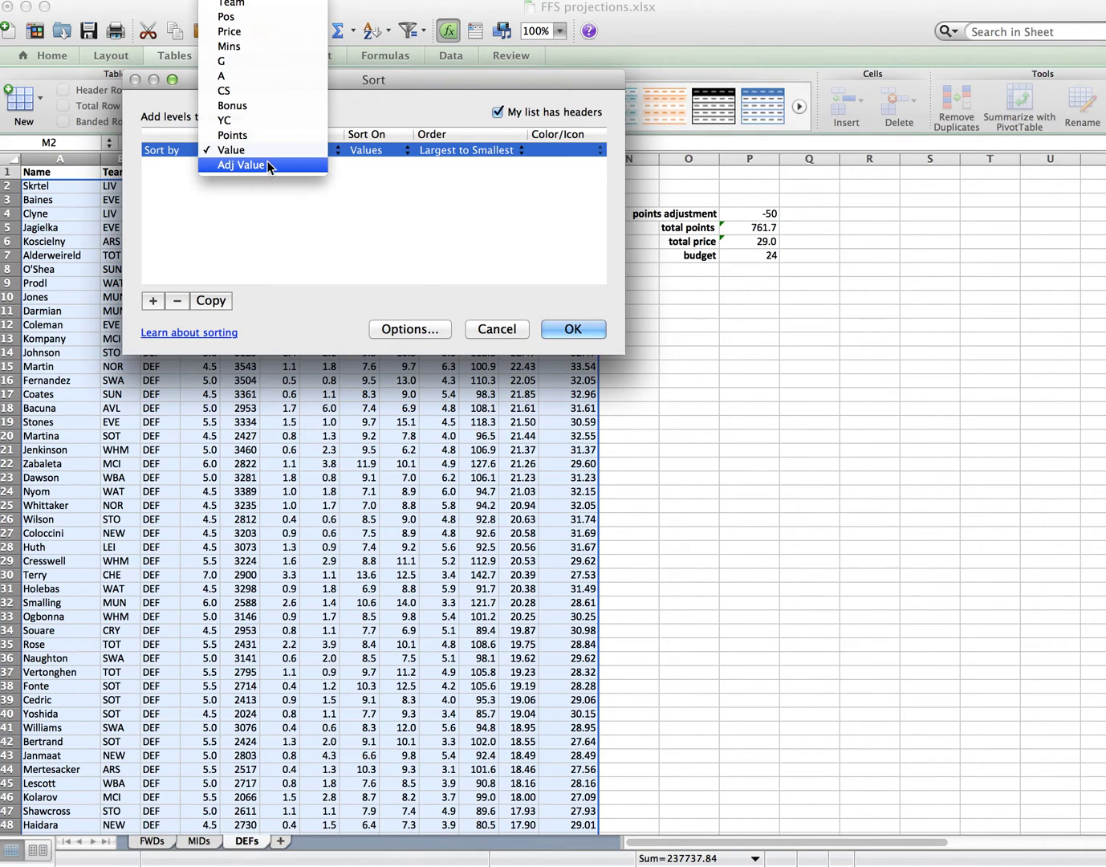
left_click(268, 164)
left_click(469, 152)
left_click(466, 170)
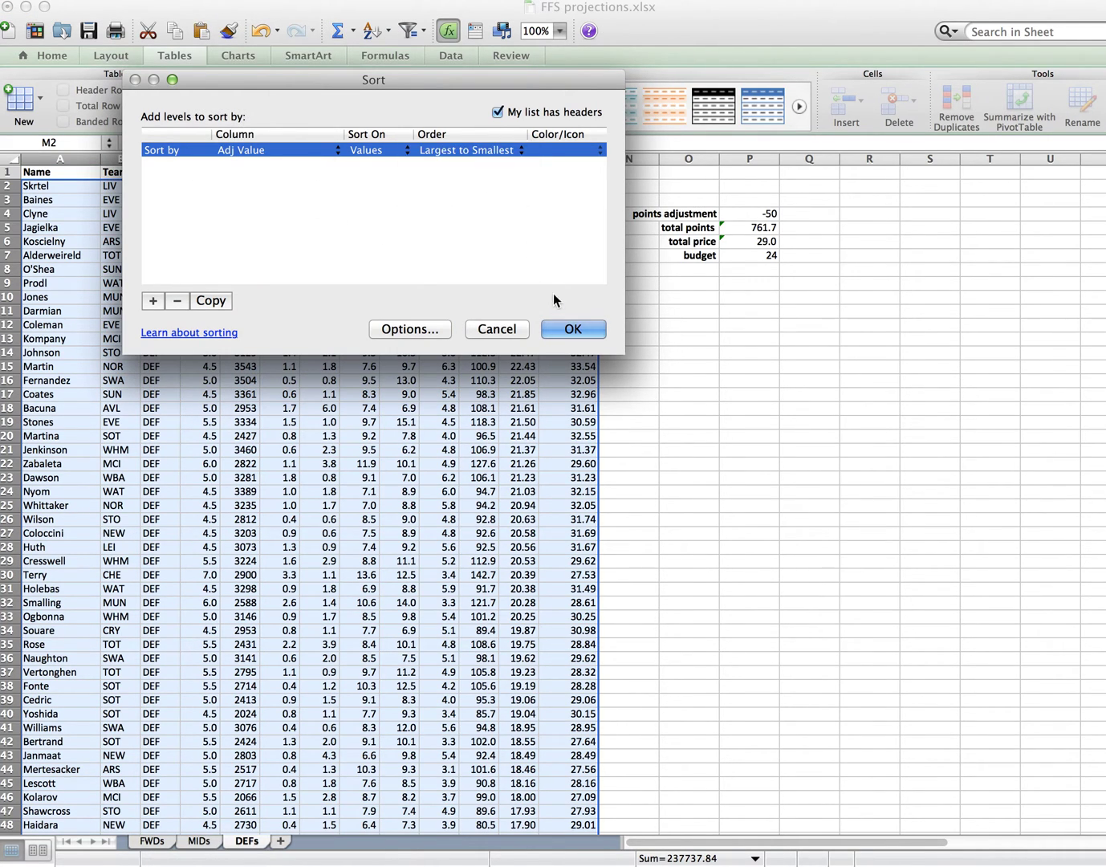
left_click(577, 331)
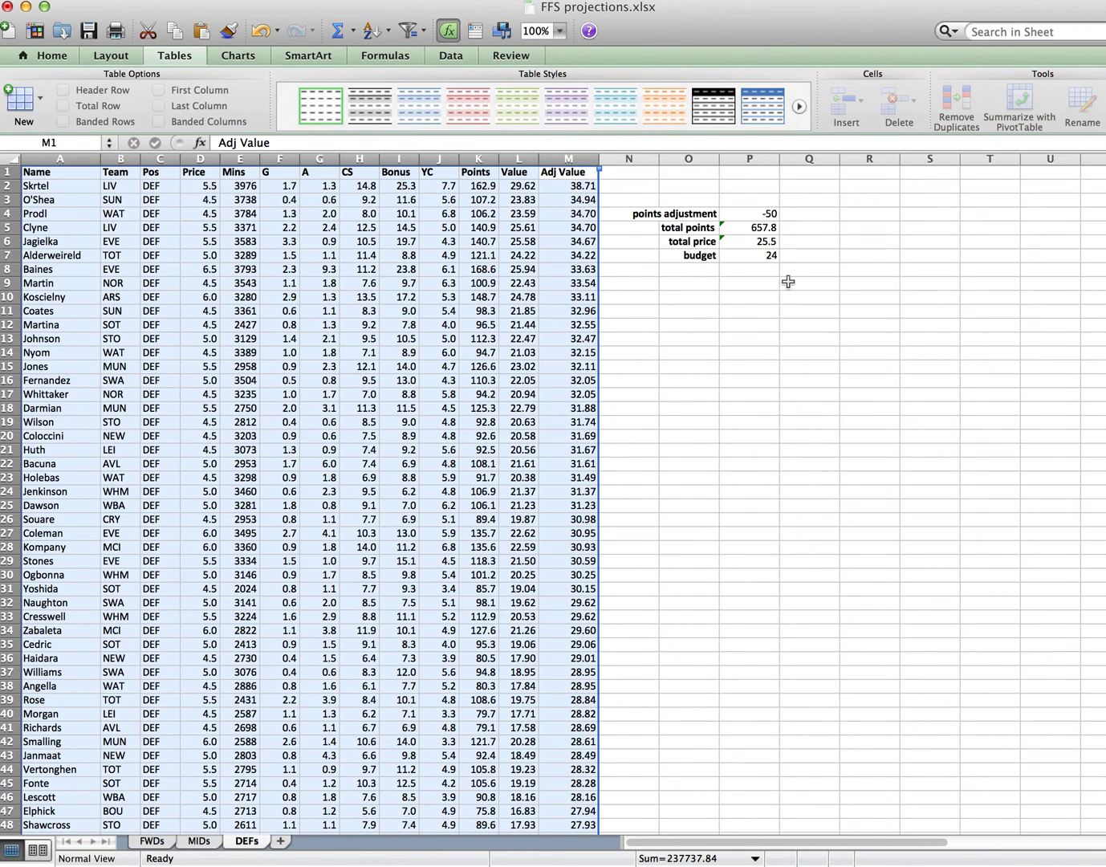
left_click(787, 282)
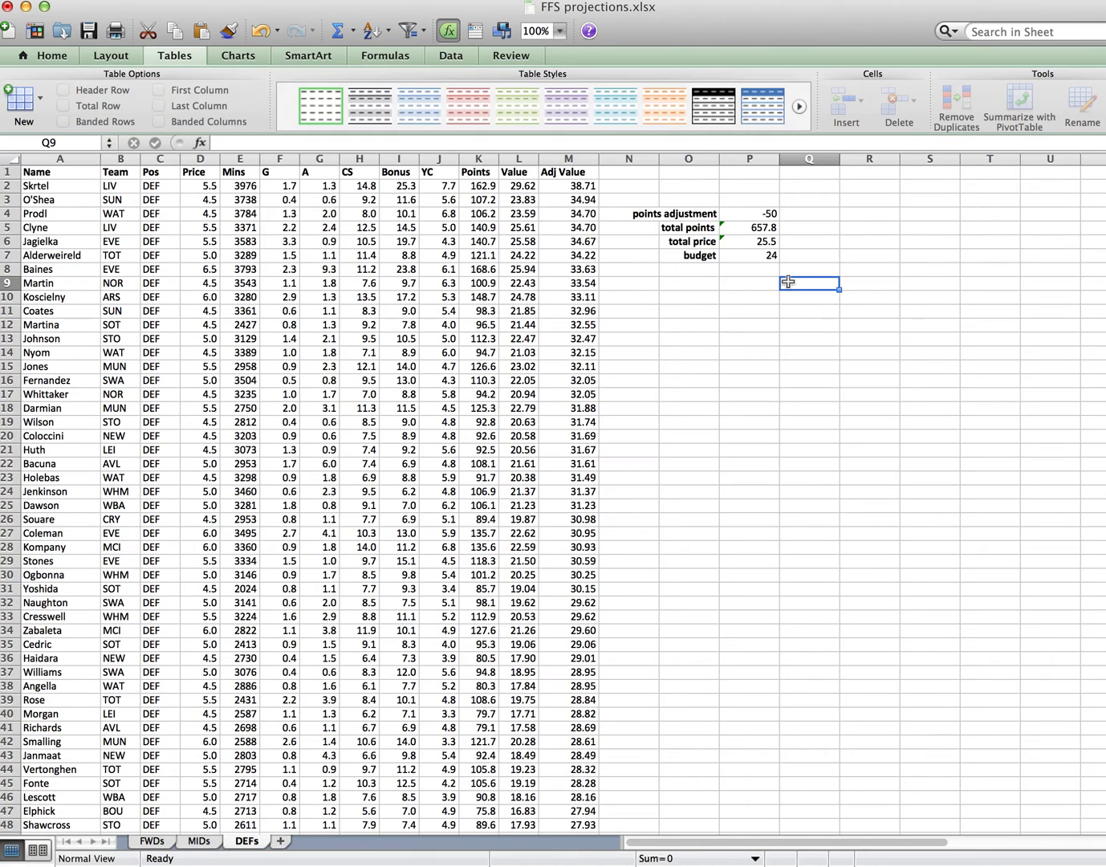
Step: Reduce the defenders' budget in P7 by three 4.5-priced players with the formula =24-3*4.5
key("Left")
key("Up")
key("Up")
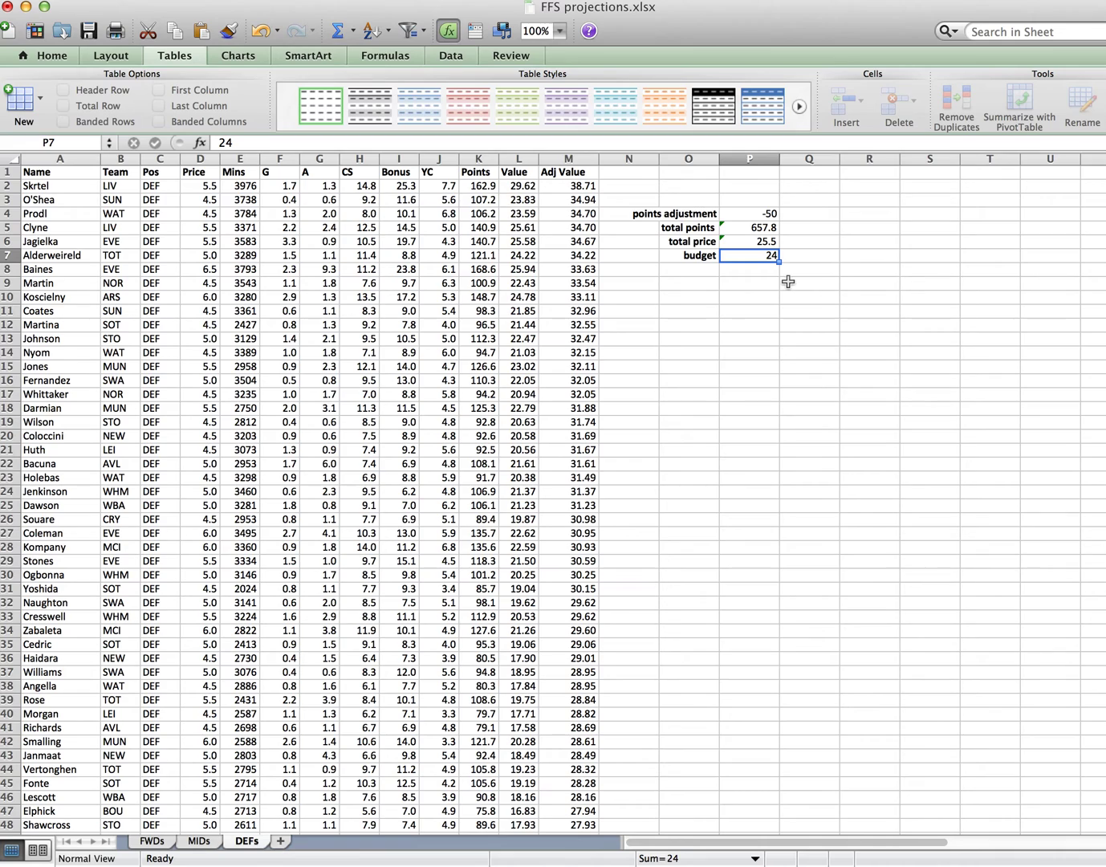
type("=24-3*4.5")
key("Return")
Step: Limit the total points formula in P5 to the top two defenders as =SUM(K2:K3)
left_click(739, 228)
left_click(283, 144)
key("BackSpace")
type("3")
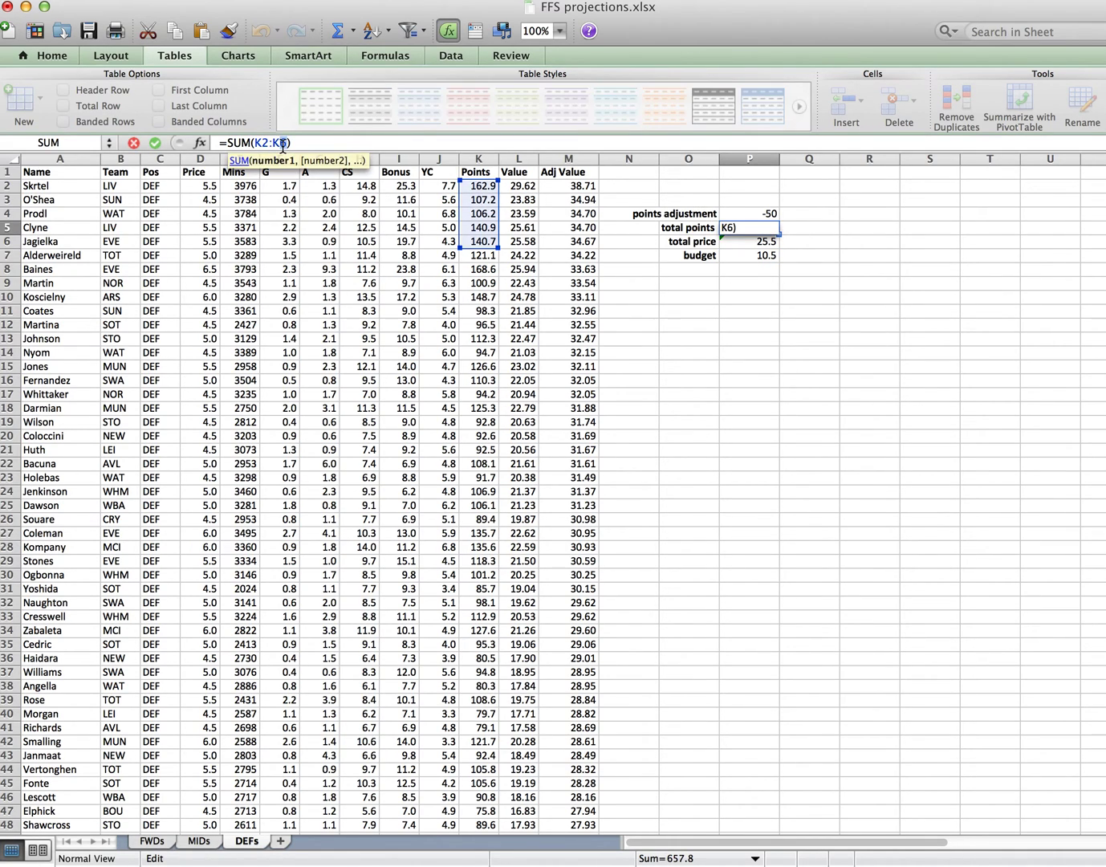
key("Return")
Step: Limit the total price formula in P6 to the top two defenders as =SUM(D2:D3)
key("Down")
left_click(288, 143)
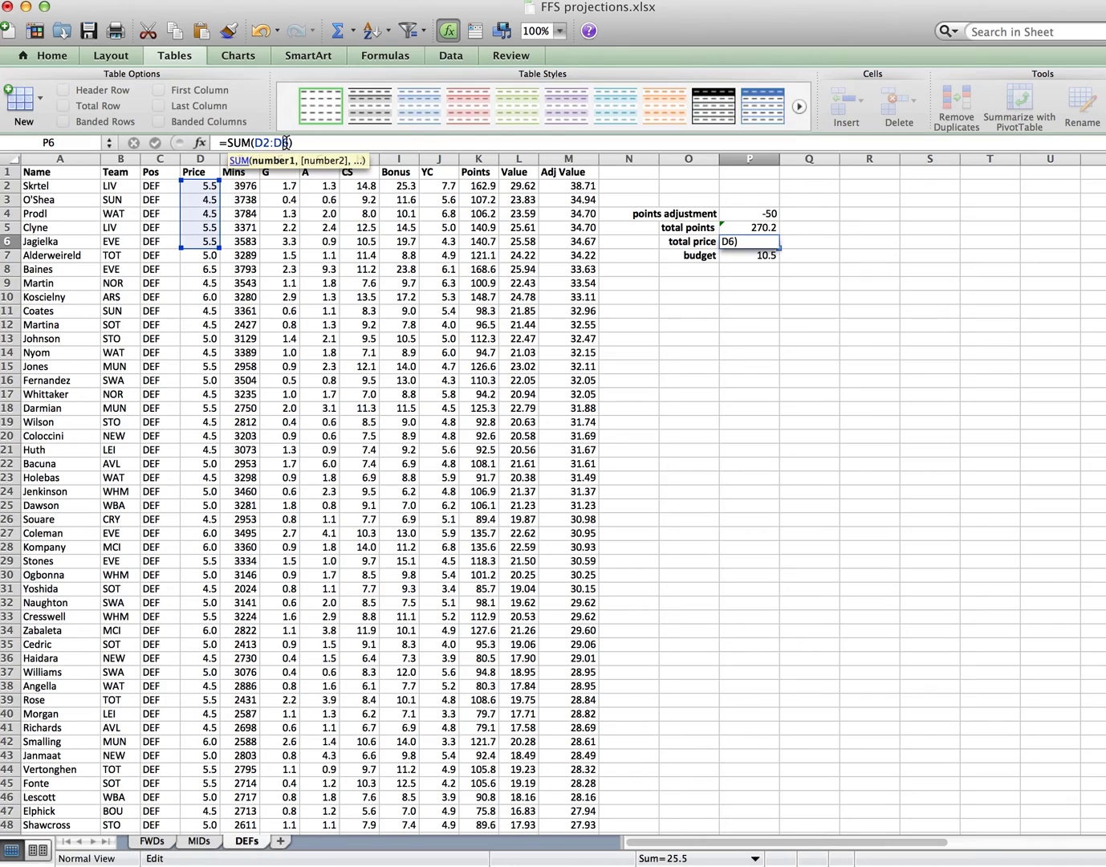
key("BackSpace")
type("3")
key("Return")
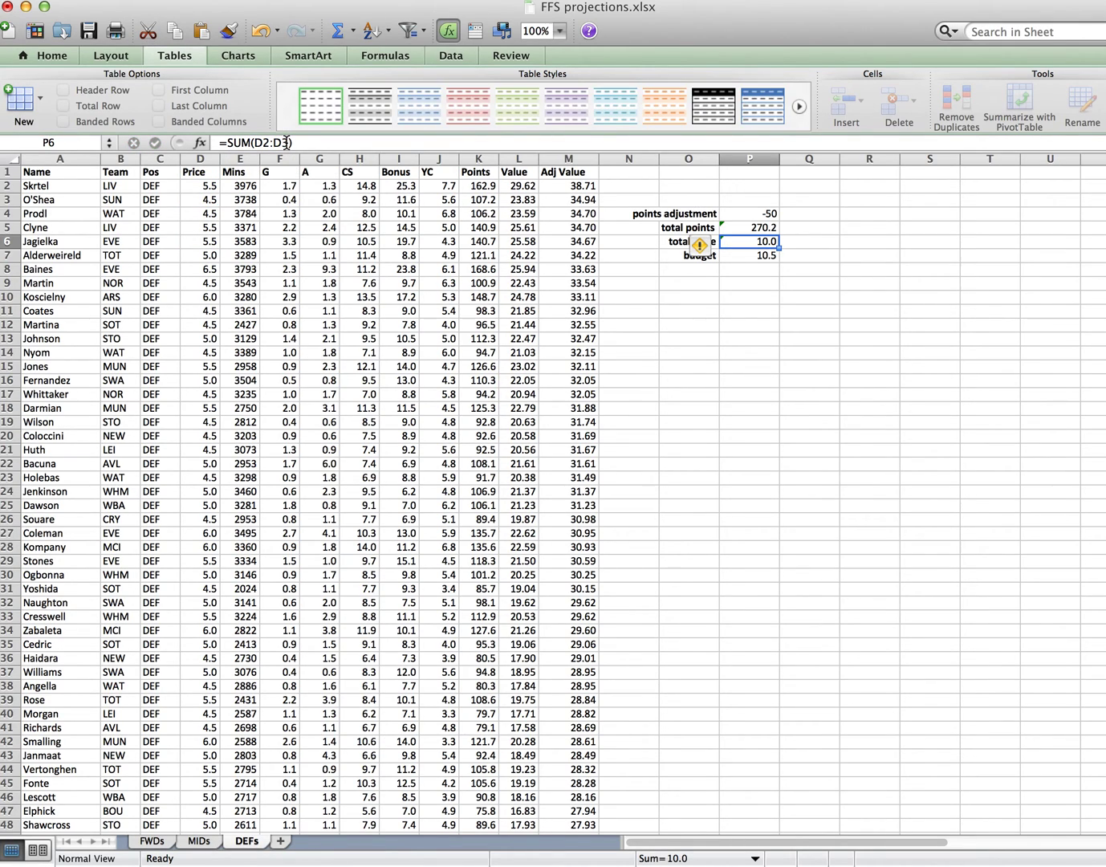